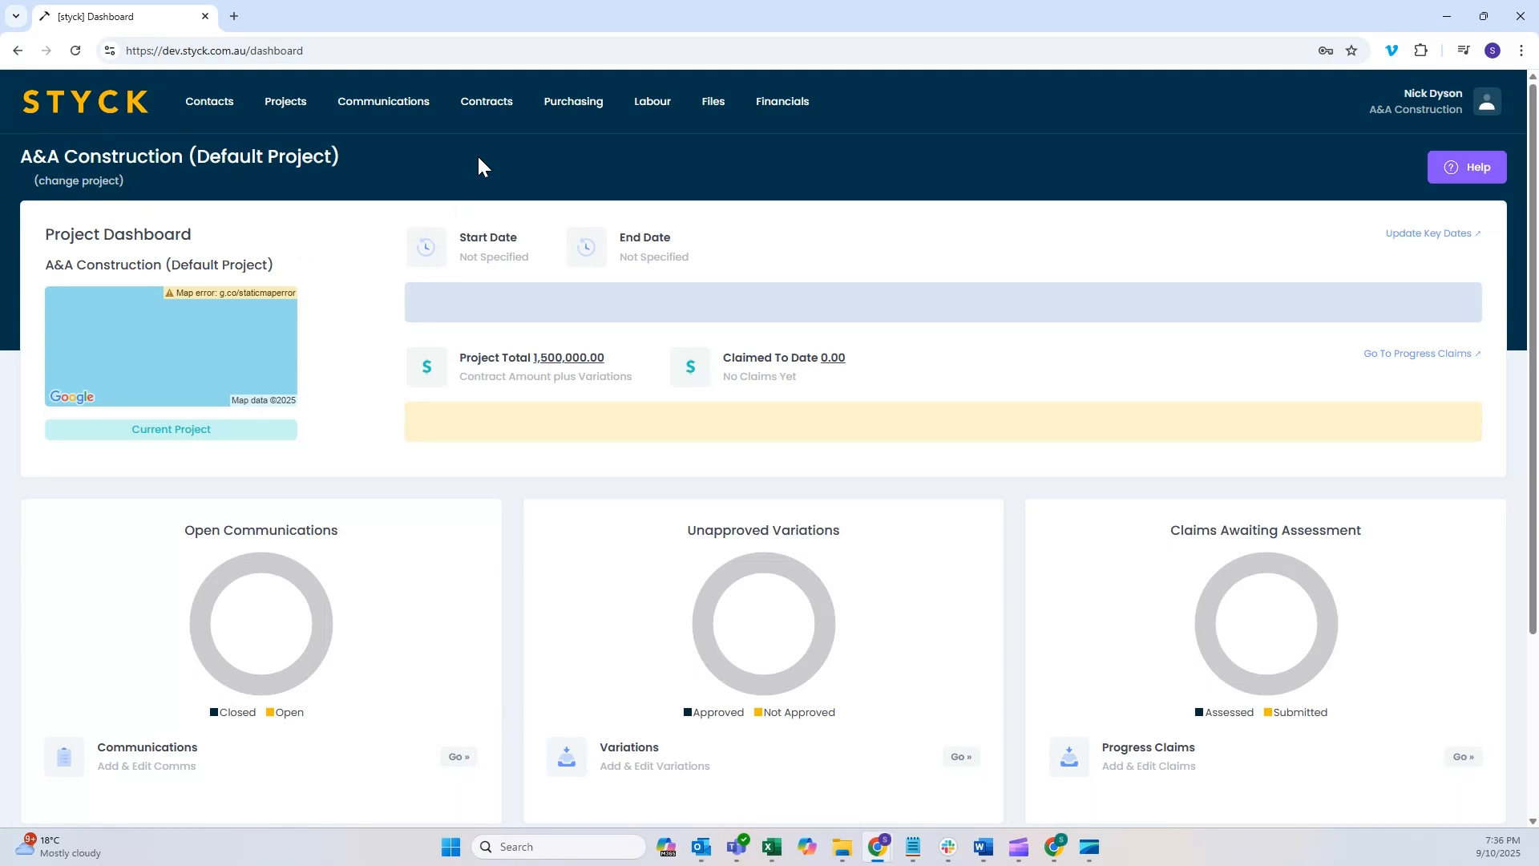
Step: Open the Accounts Sync page for purchasing
{"action": "left_click", "coordinate": [485, 106]}
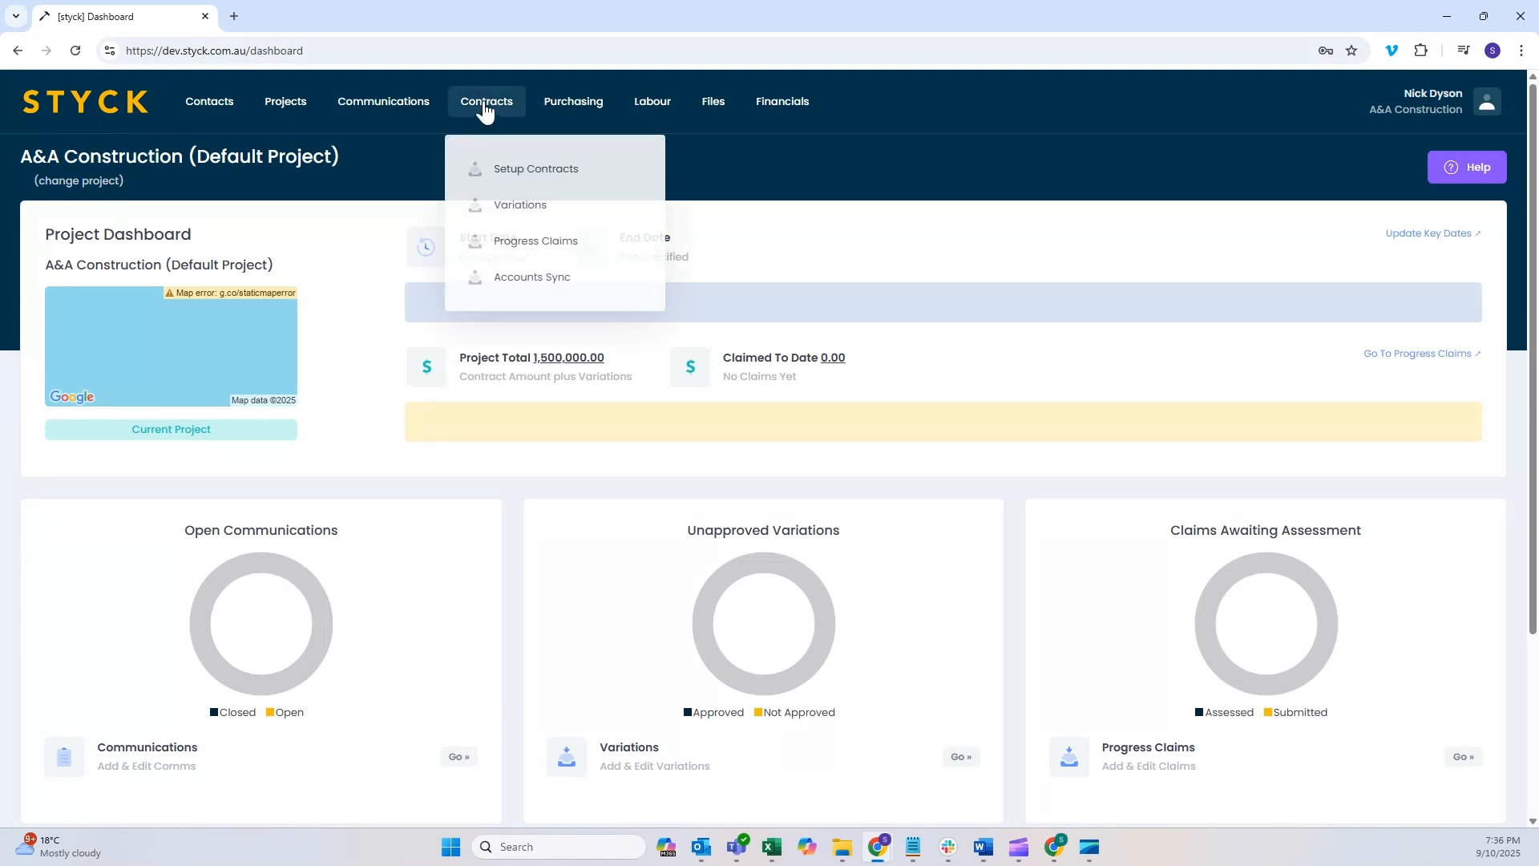
{"action": "left_click", "coordinate": [589, 111]}
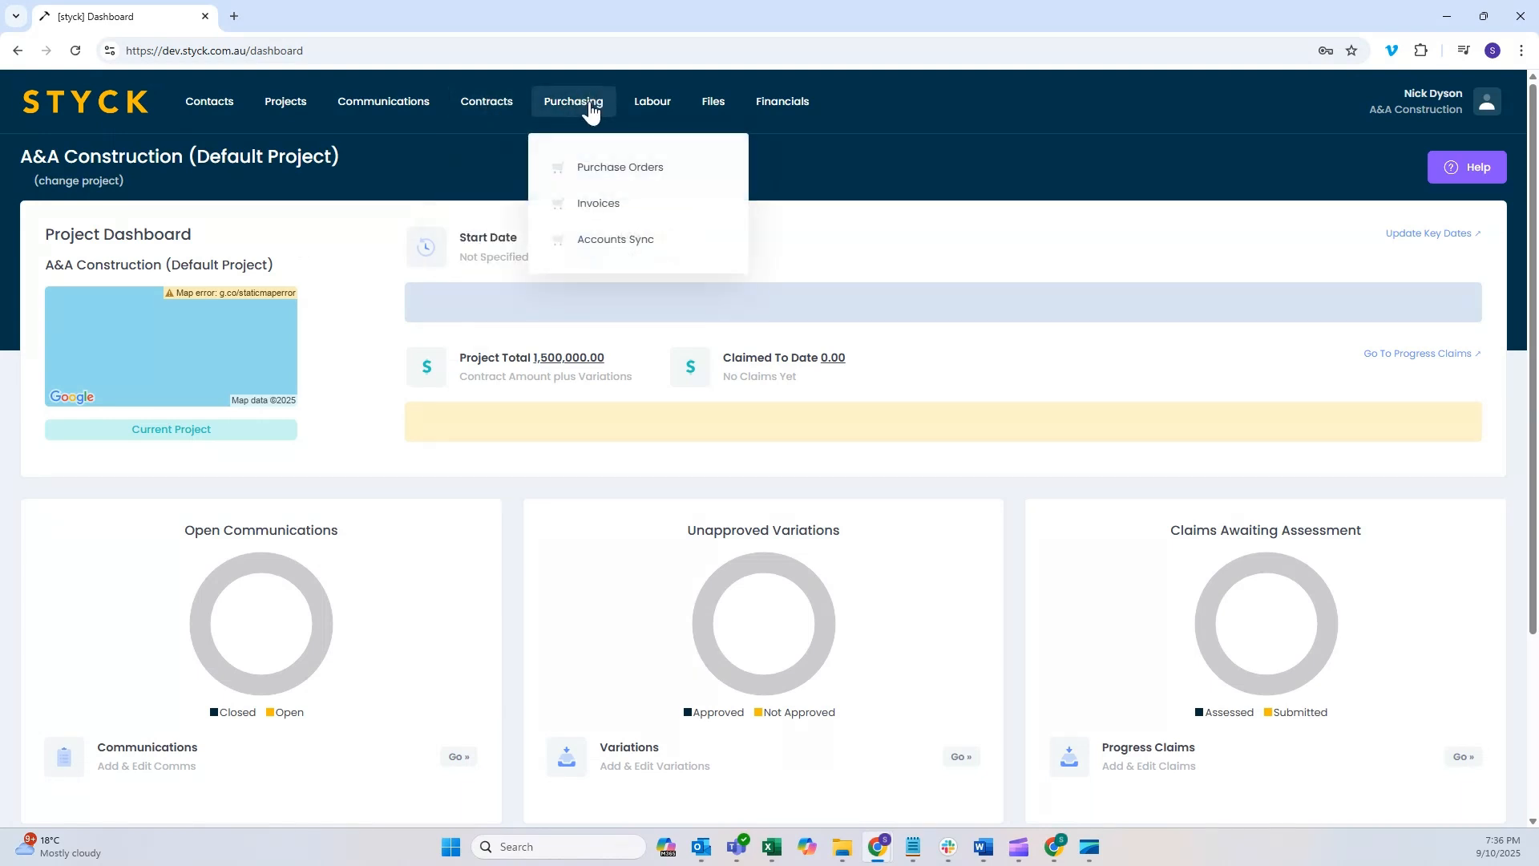
{"action": "left_click", "coordinate": [618, 246]}
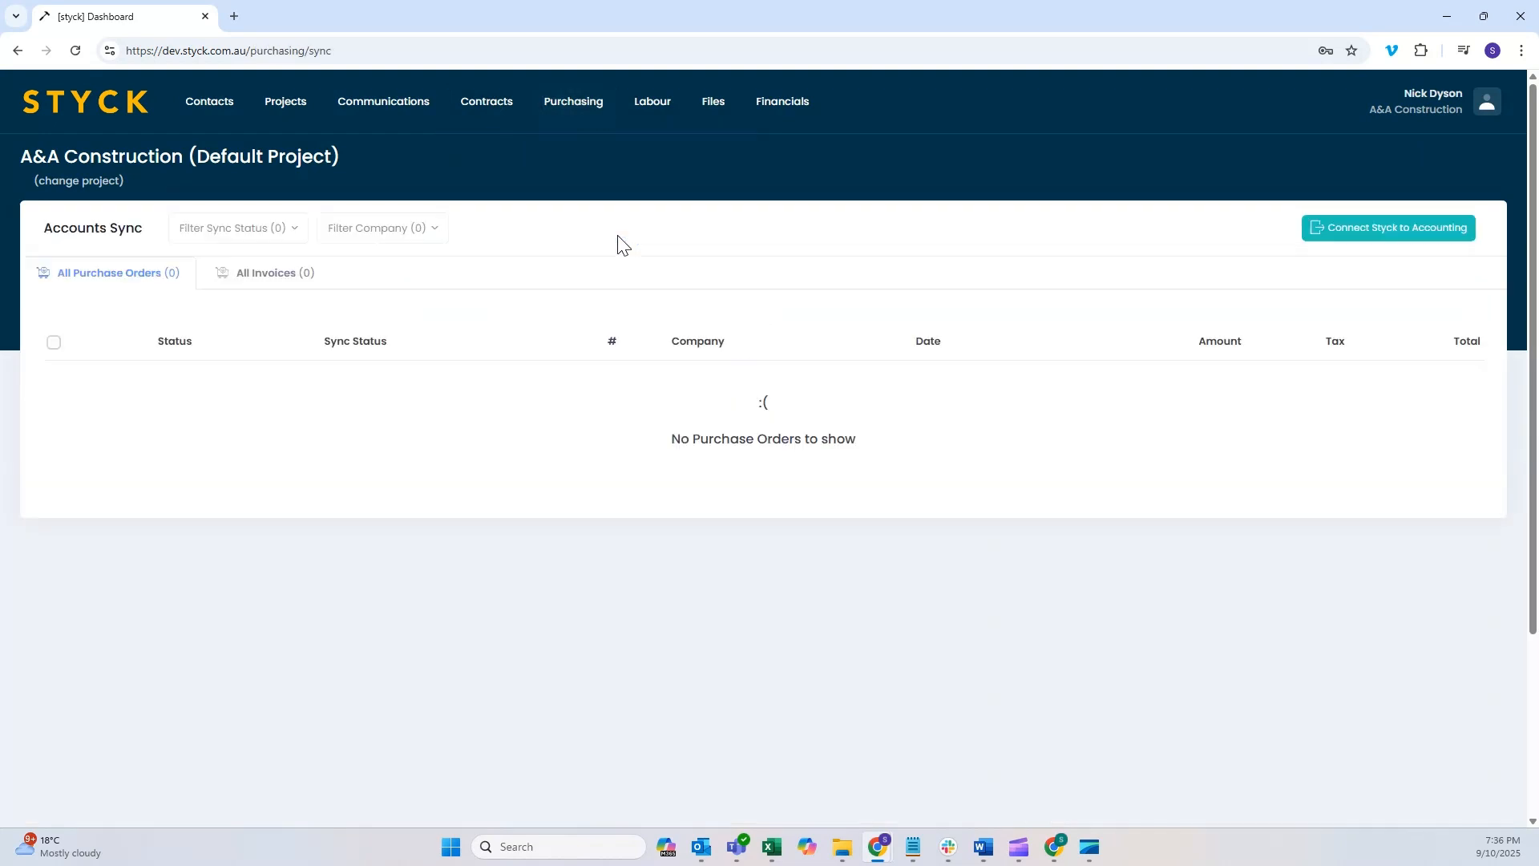
{"action": "left_click", "coordinate": [487, 111]}
{"action": "left_click", "coordinate": [567, 104]}
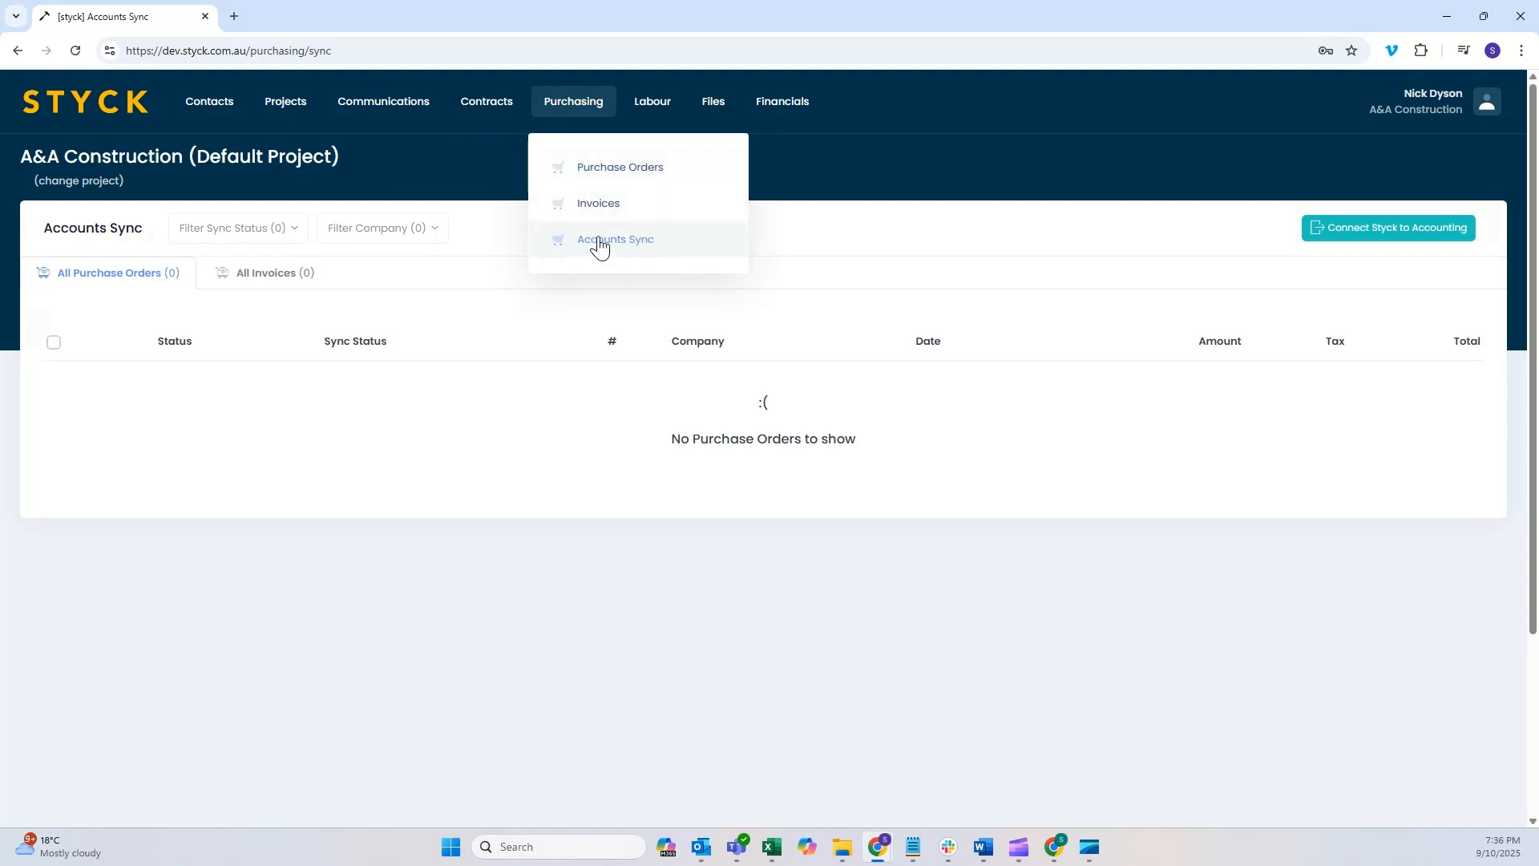
{"action": "left_click", "coordinate": [852, 247]}
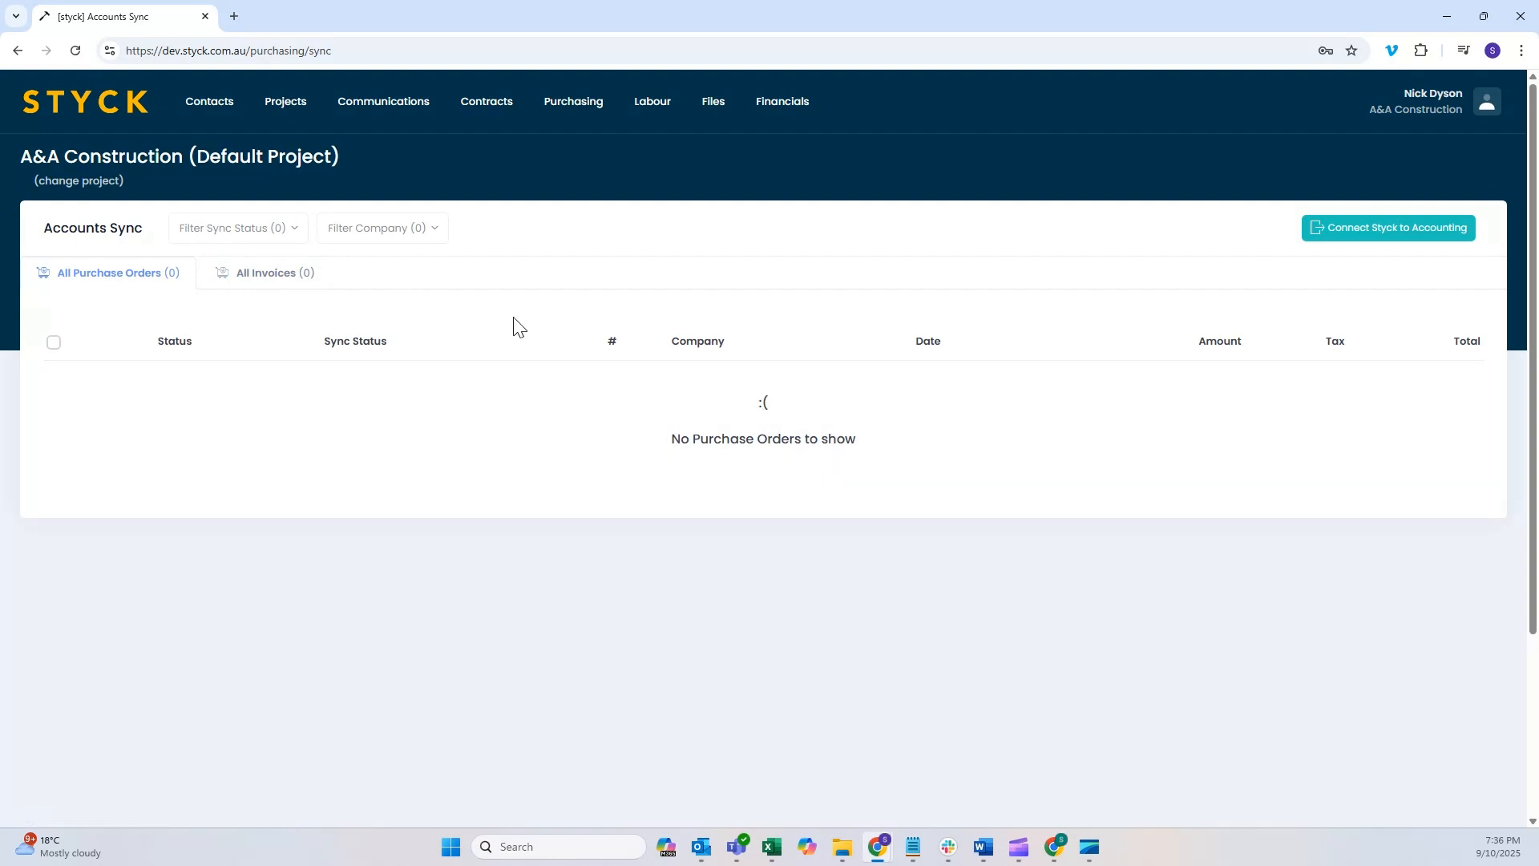
{"action": "left_click", "coordinate": [477, 107]}
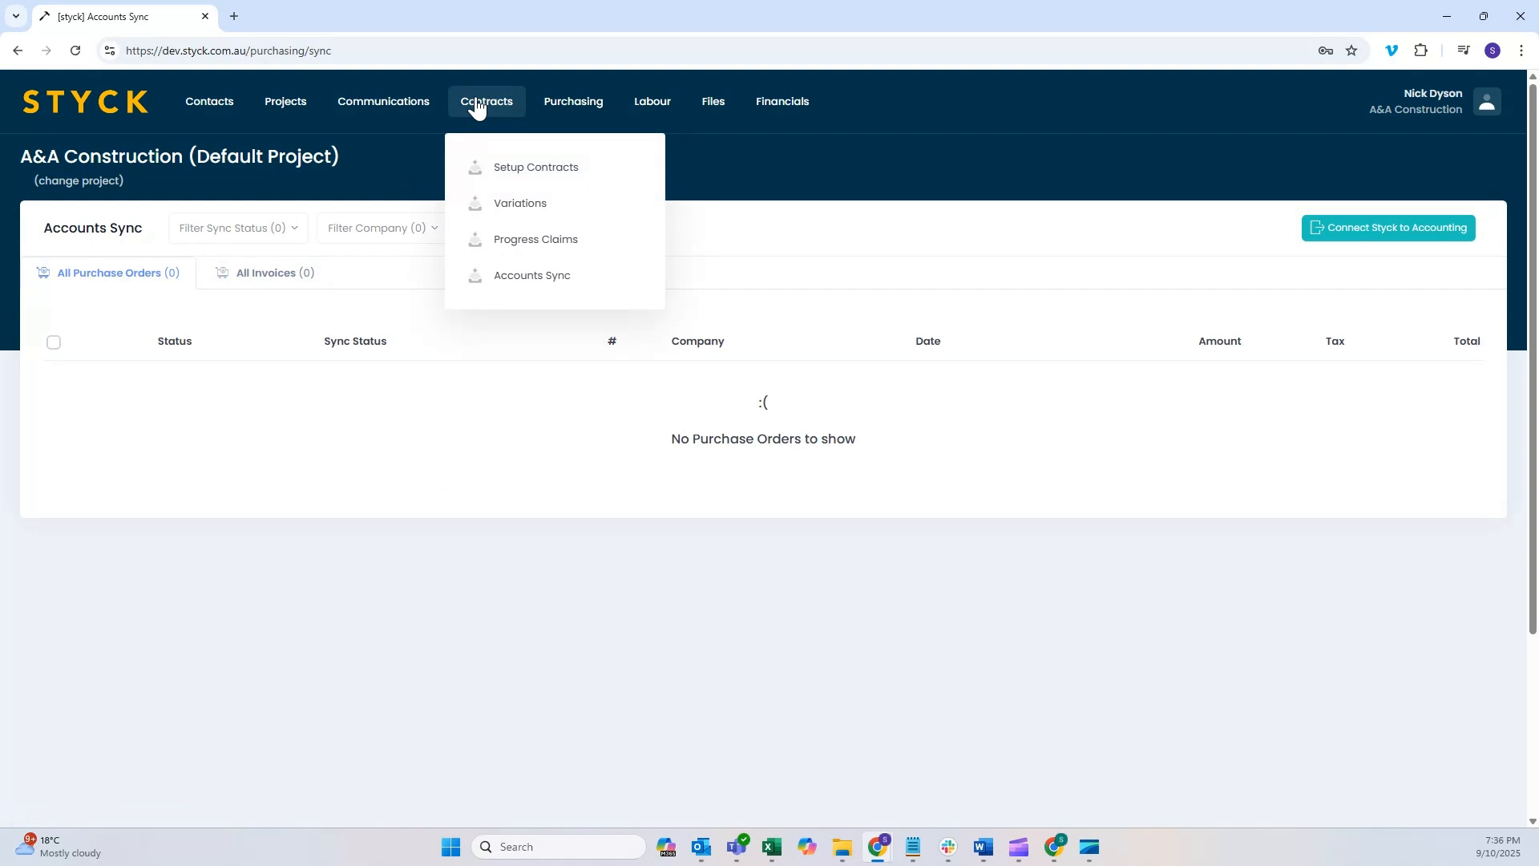
{"action": "left_click", "coordinate": [835, 230]}
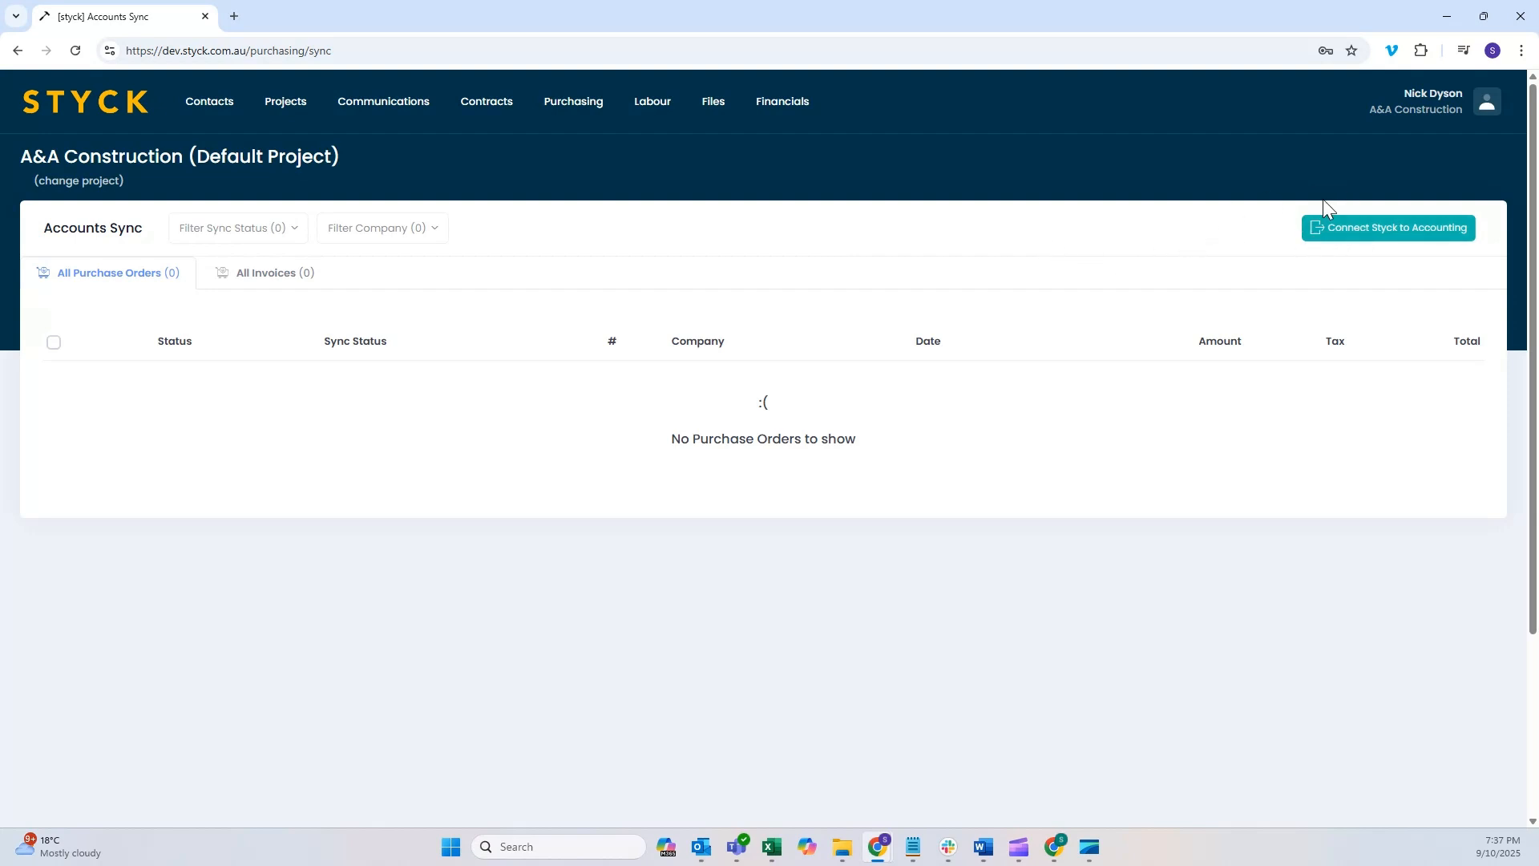
Step: Connect Styck to the Xero organisation Demo Company (AU), allow it access, and close the connection window
{"action": "left_click", "coordinate": [1398, 234]}
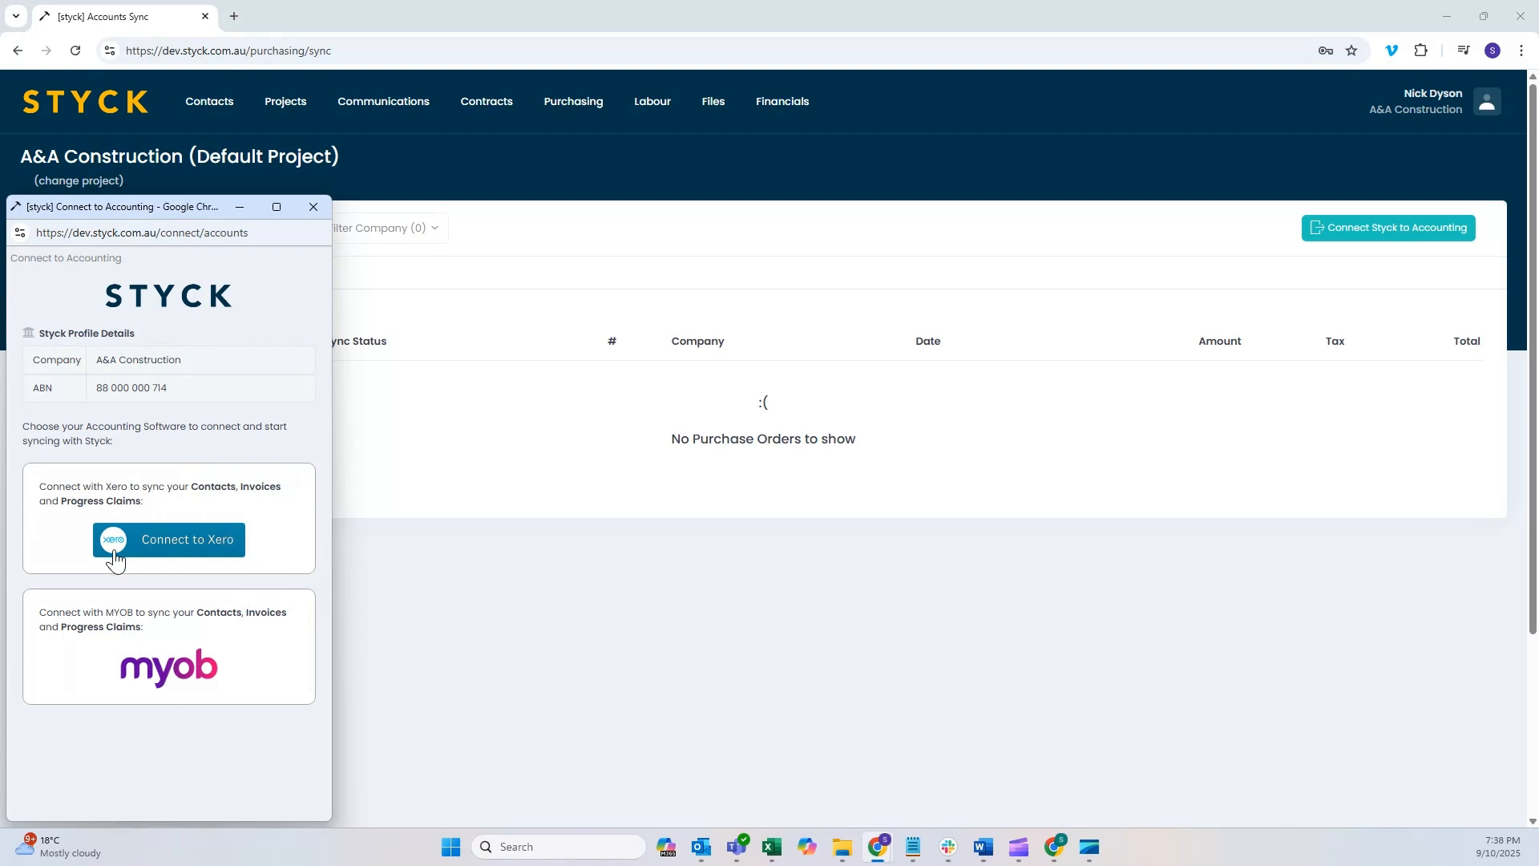
{"action": "left_click", "coordinate": [187, 545]}
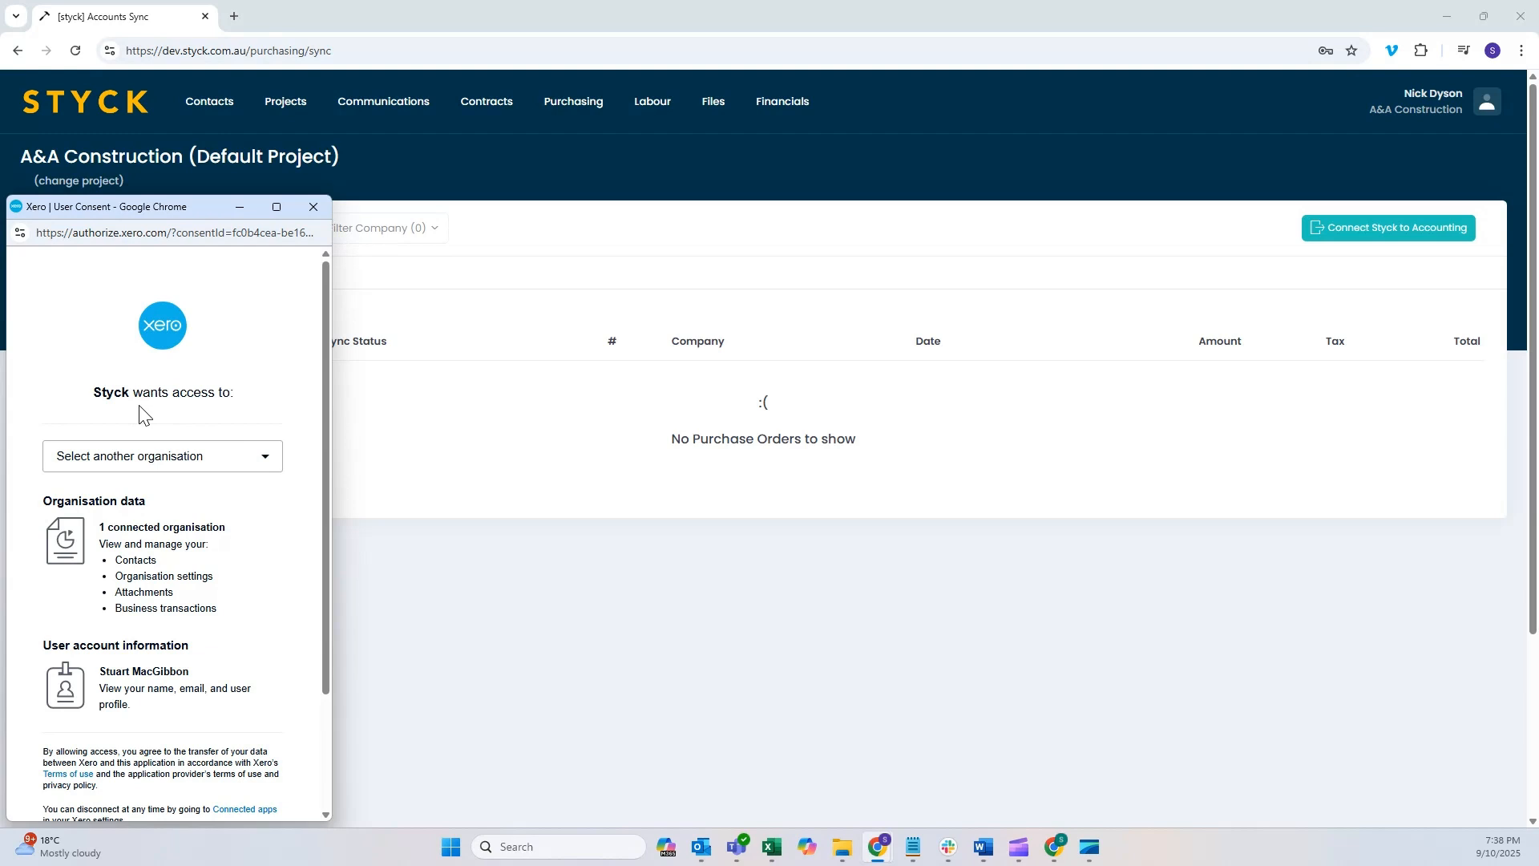
{"action": "left_click", "coordinate": [240, 464]}
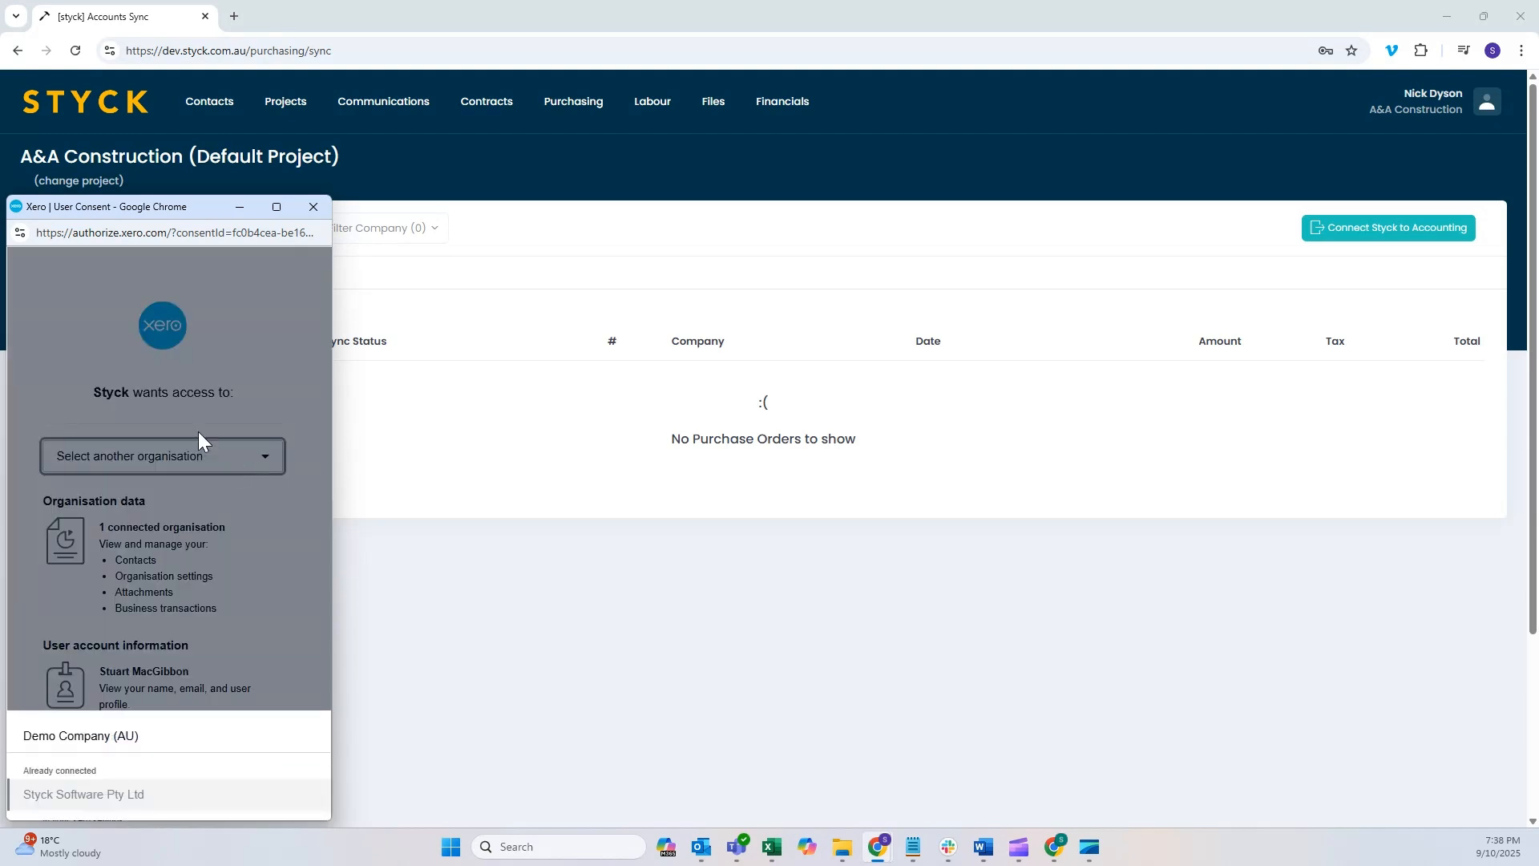
{"action": "left_click", "coordinate": [95, 738]}
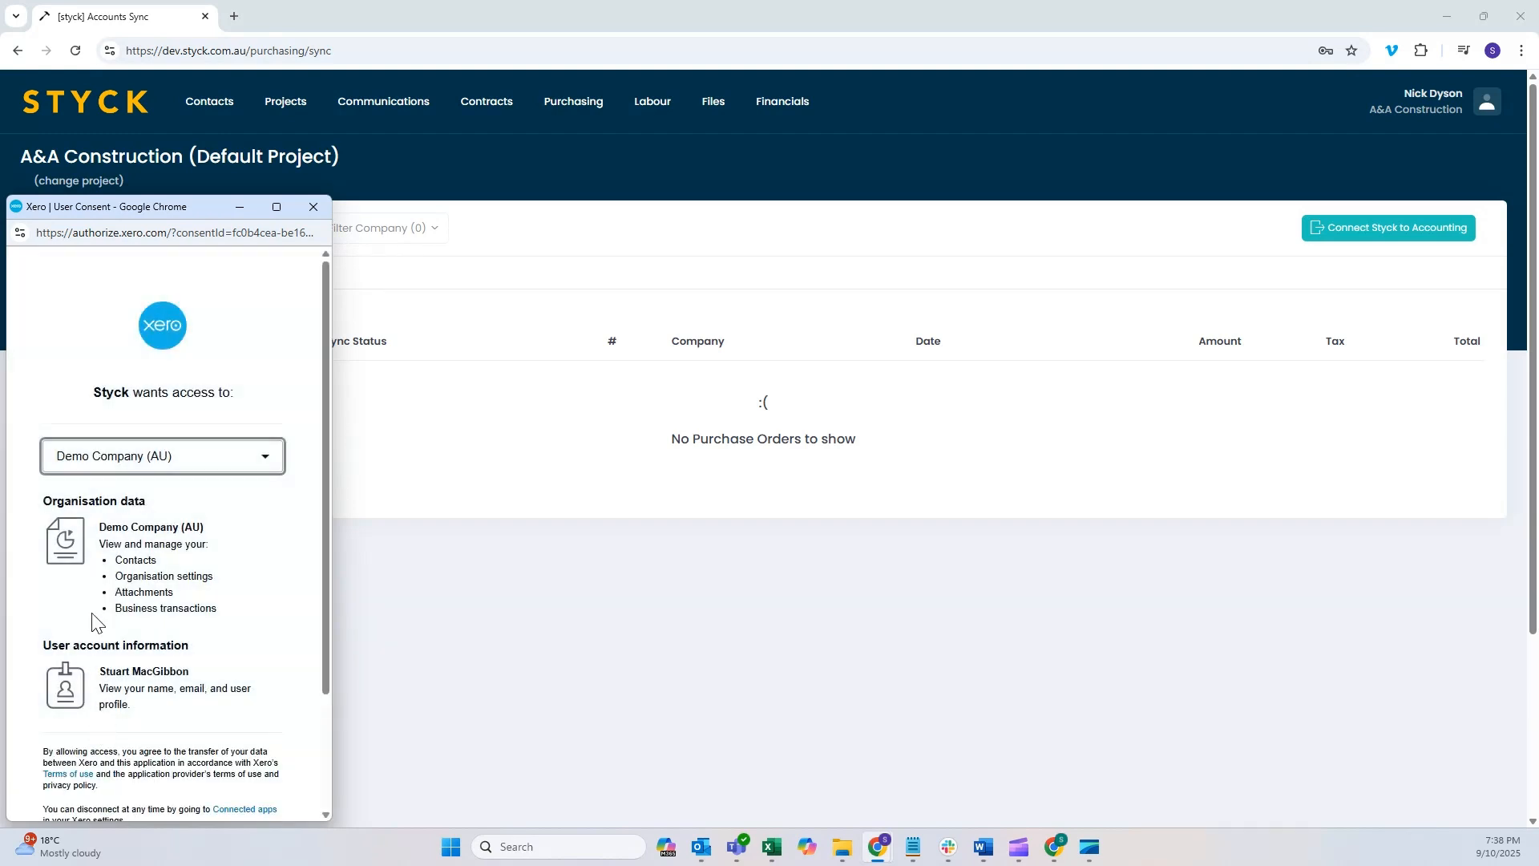
{"action": "scroll", "coordinate": [169, 576], "scroll_direction": "down", "scroll_amount": 3}
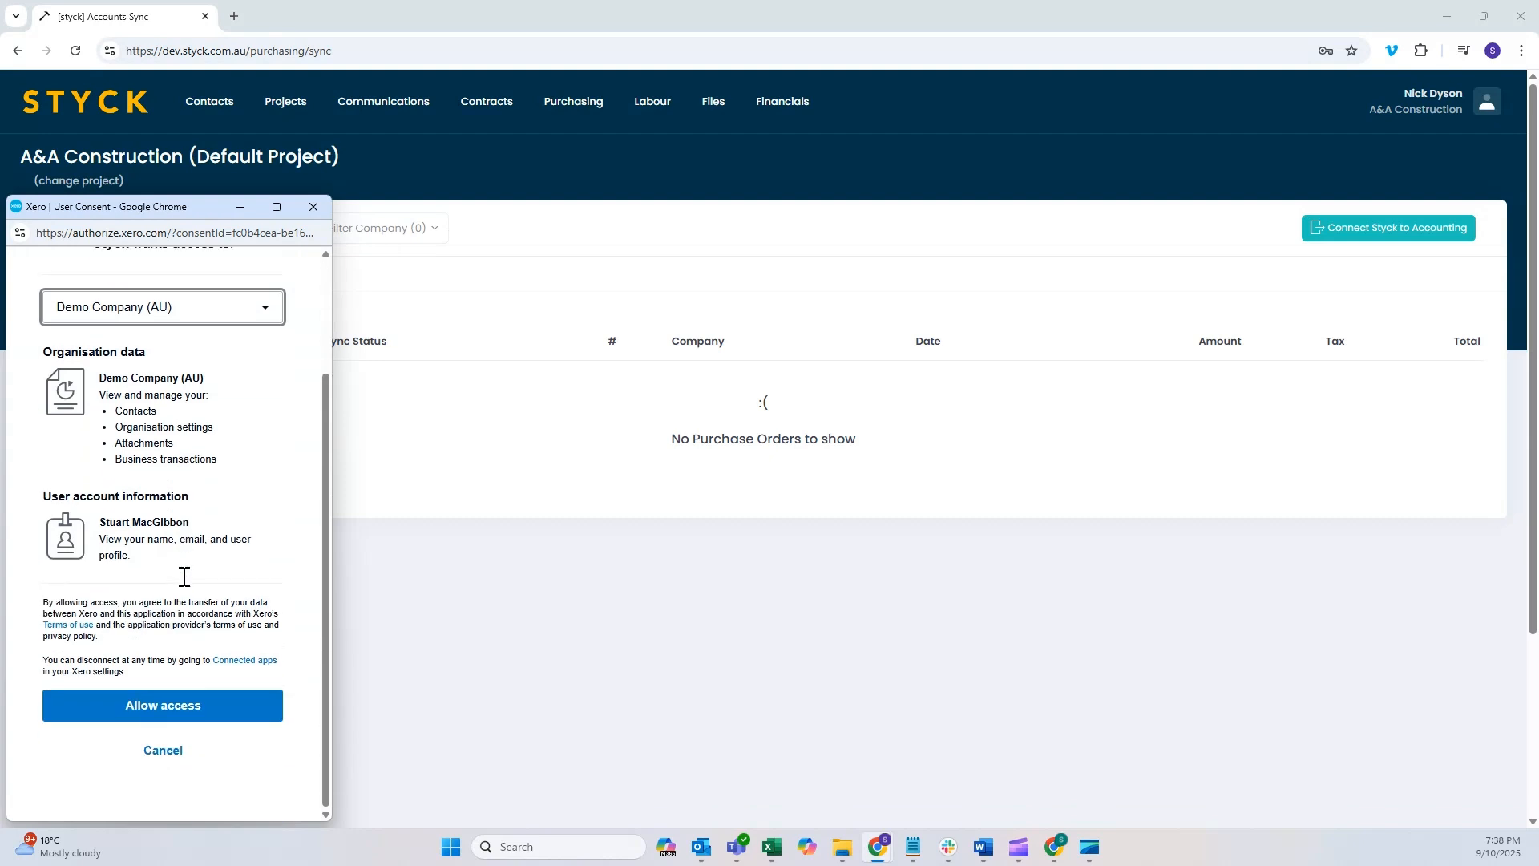
{"action": "left_click", "coordinate": [163, 709]}
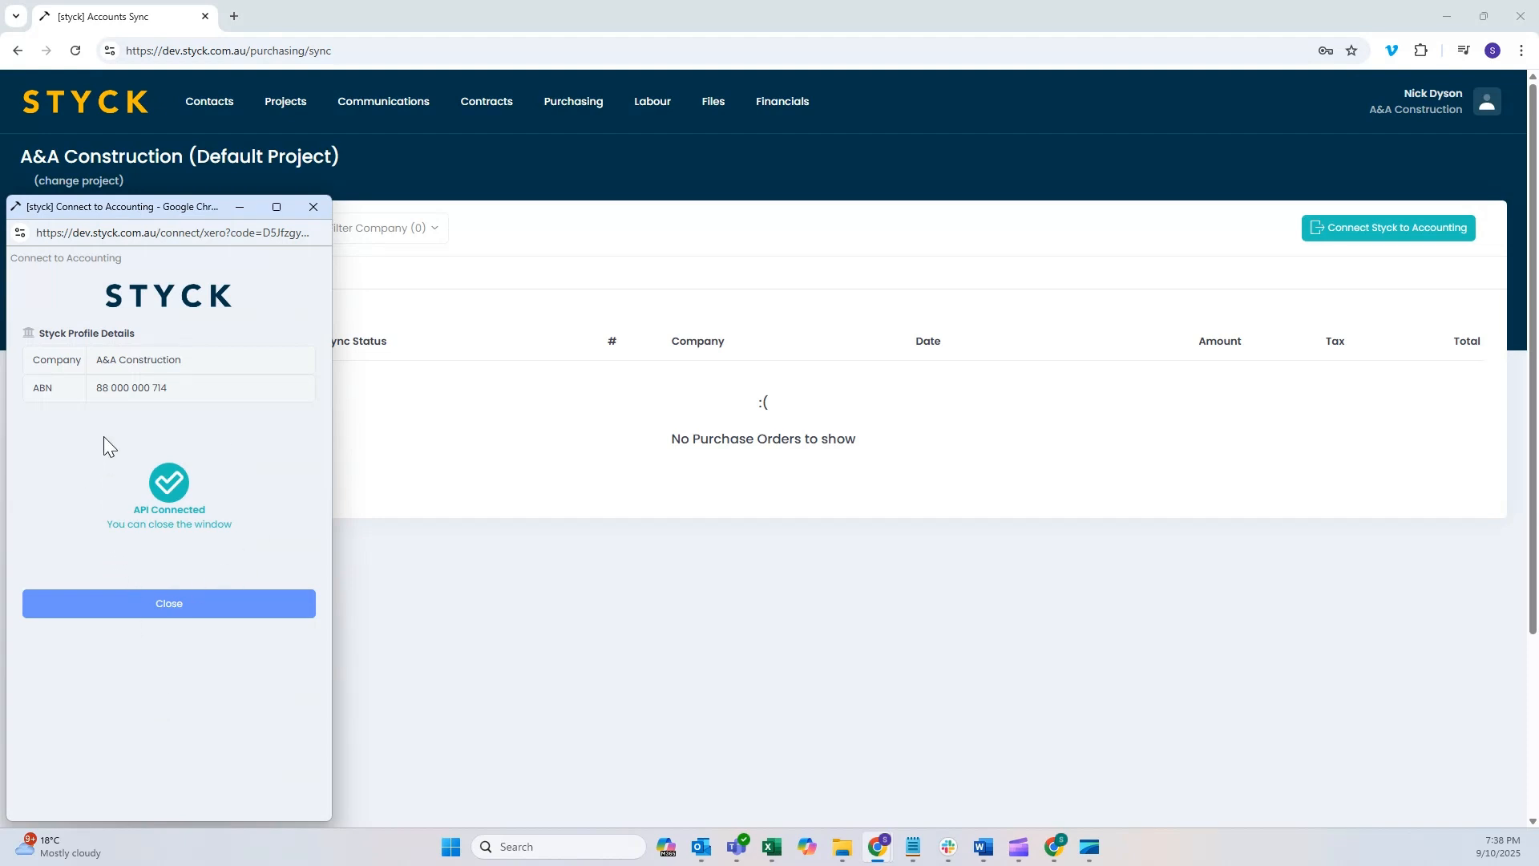
{"action": "left_click", "coordinate": [168, 605]}
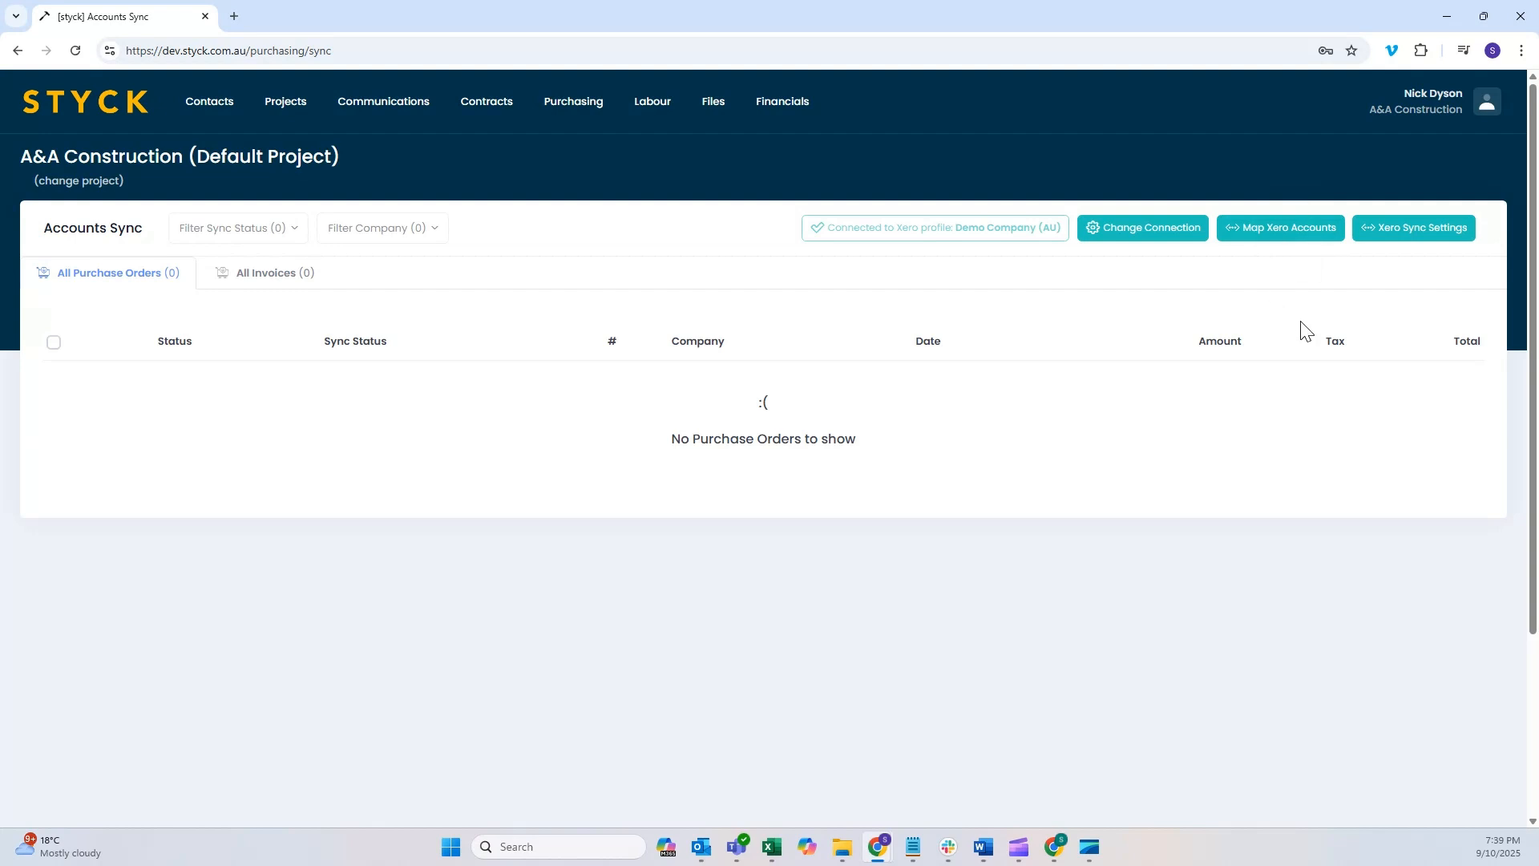
Step: In the Xero account mapping, choose the Styck Default Codes template and map income code 1000 Project Income to 200 Sales
{"action": "left_click", "coordinate": [1291, 234]}
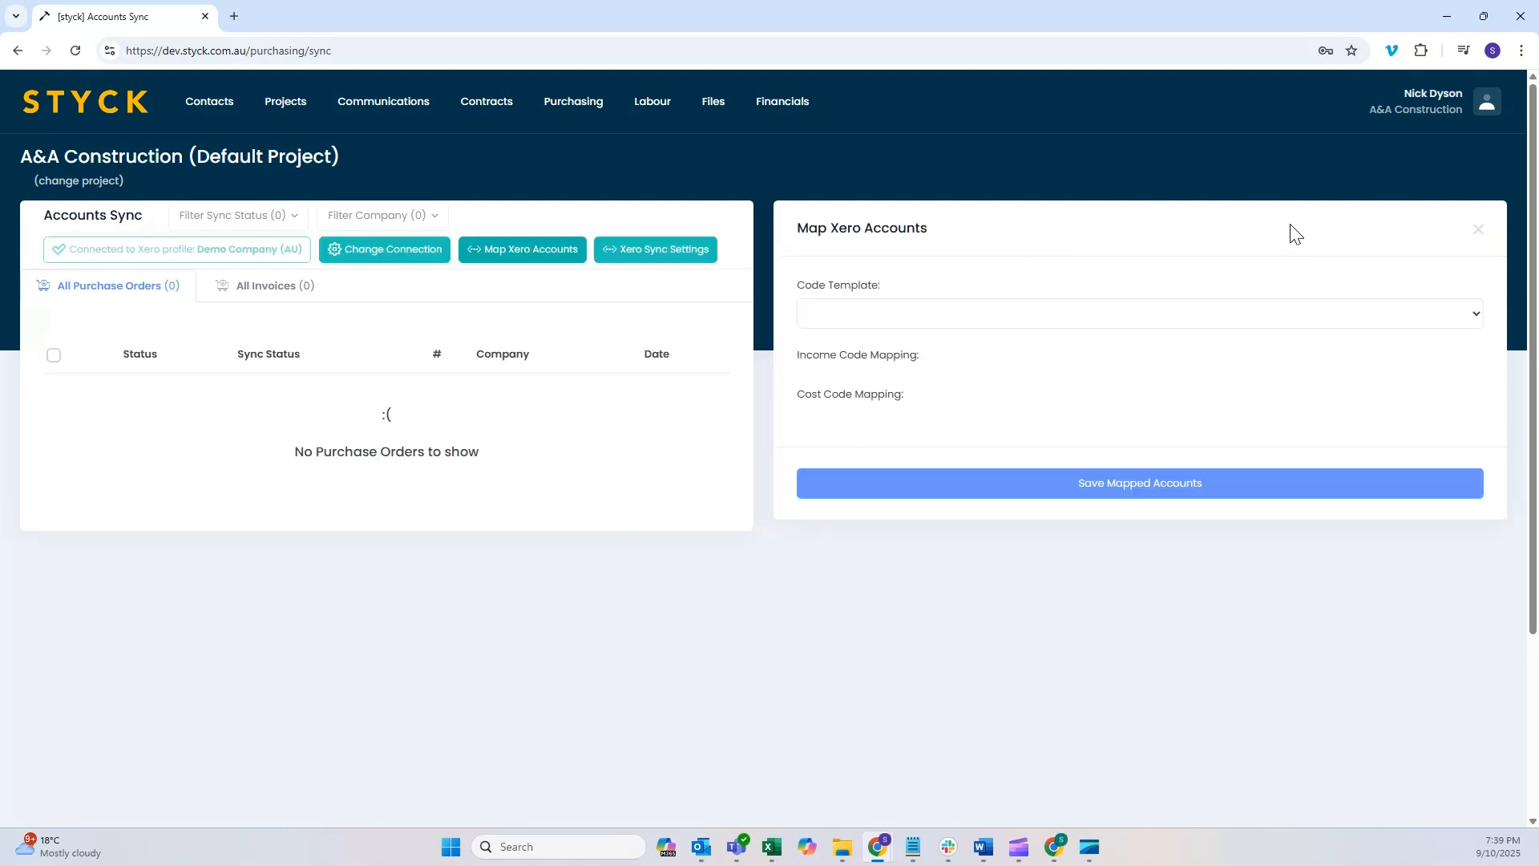
{"action": "left_click", "coordinate": [1111, 315]}
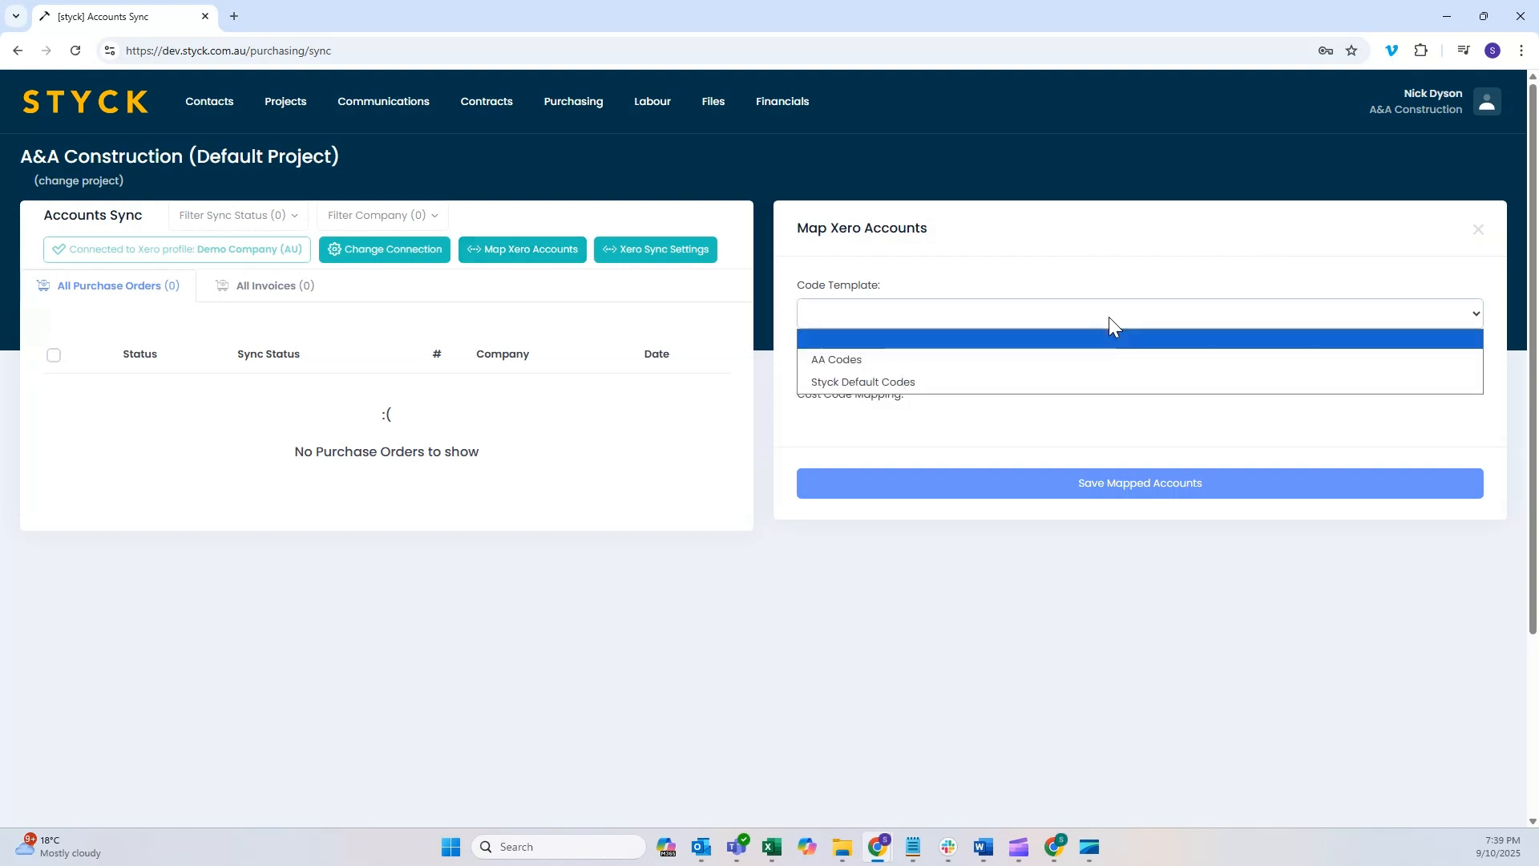
{"action": "left_click", "coordinate": [949, 382]}
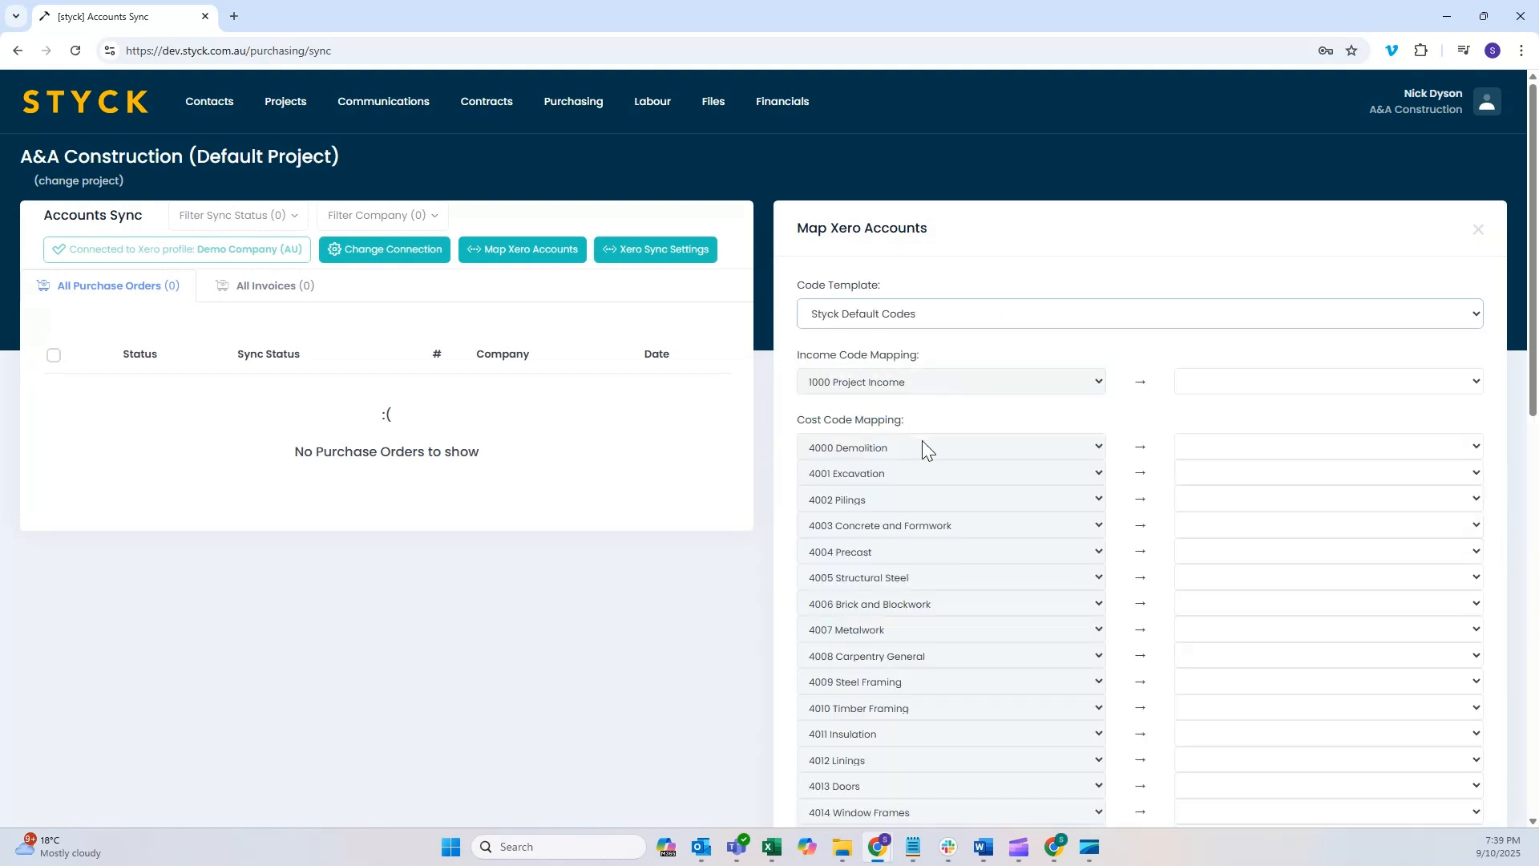
{"action": "scroll", "coordinate": [922, 439], "scroll_direction": "down", "scroll_amount": 5}
{"action": "scroll", "coordinate": [922, 441], "scroll_direction": "up", "scroll_amount": 4}
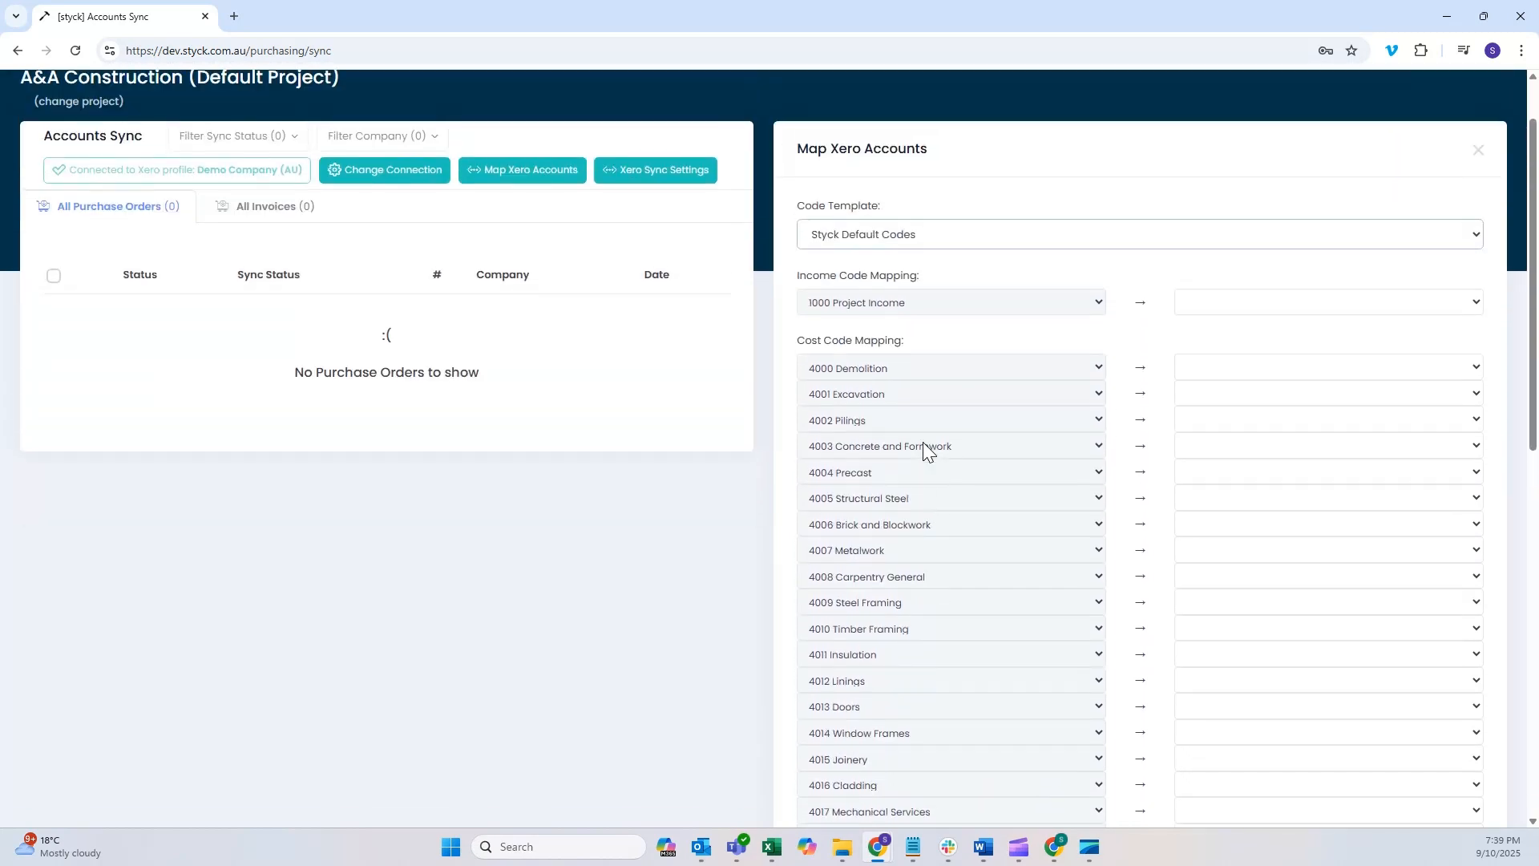
{"action": "scroll", "coordinate": [922, 441], "scroll_direction": "up", "scroll_amount": 1}
{"action": "left_click", "coordinate": [1414, 300]}
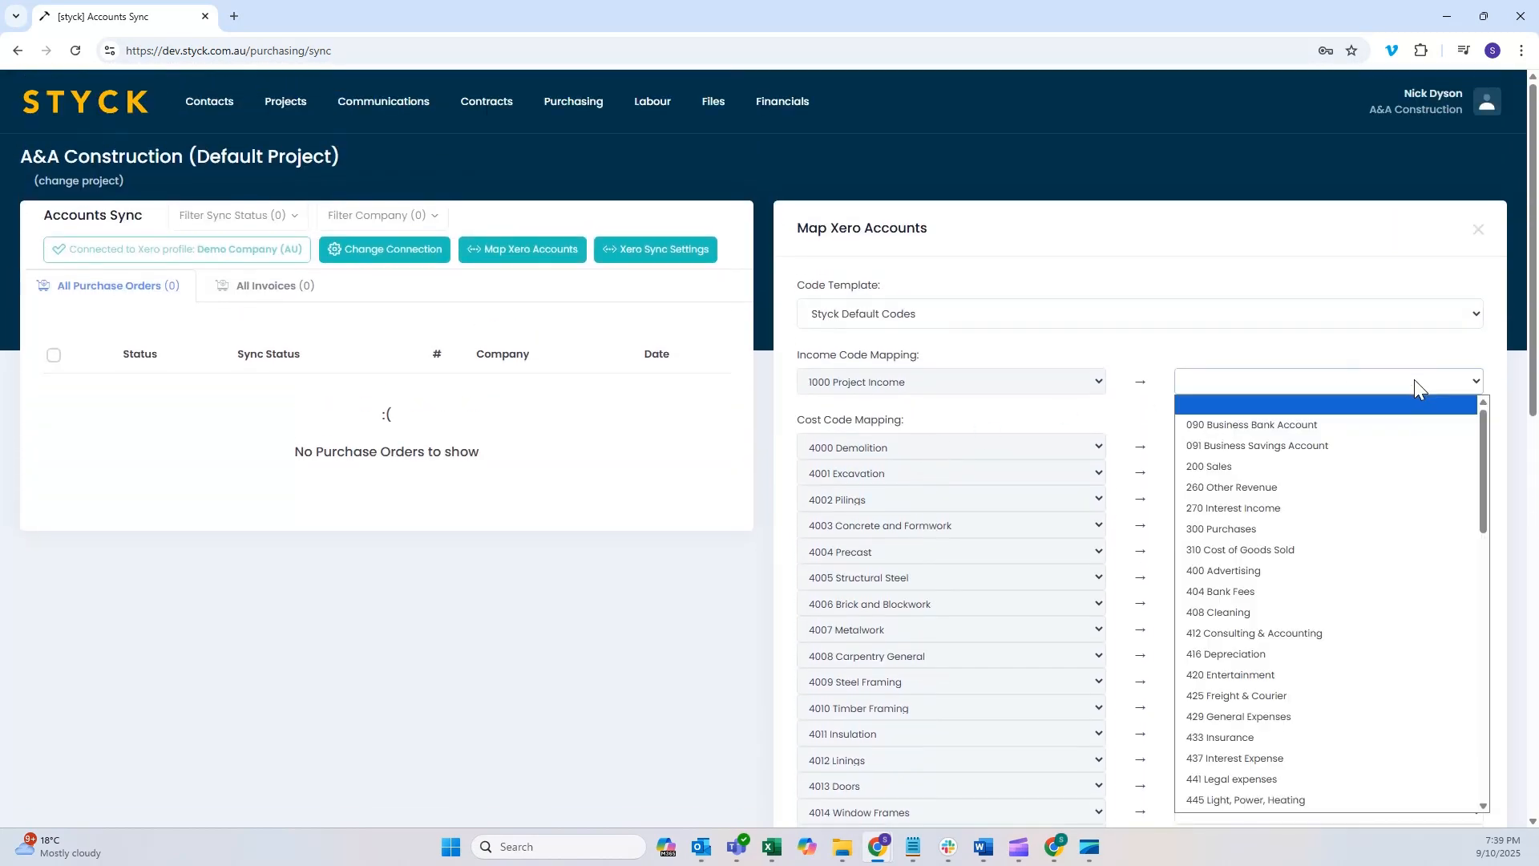
{"action": "left_click", "coordinate": [1241, 468]}
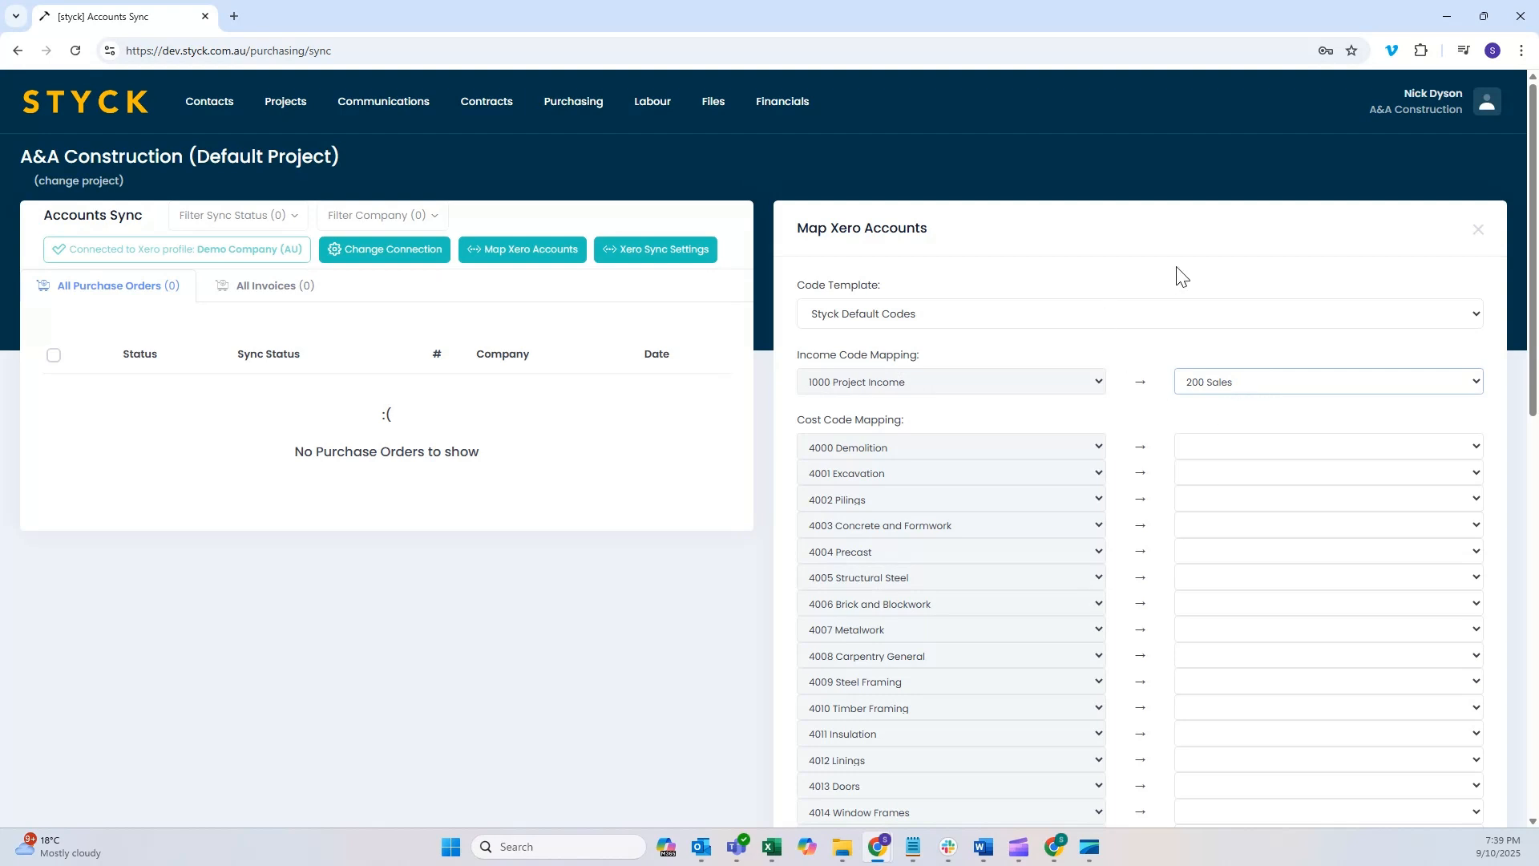
Step: Map cost code 4000 Demolition to 310 Cost of Goods Sold and save the mapped accounts
{"action": "scroll", "coordinate": [1178, 275], "scroll_direction": "down", "scroll_amount": 1}
{"action": "left_click", "coordinate": [1261, 366]}
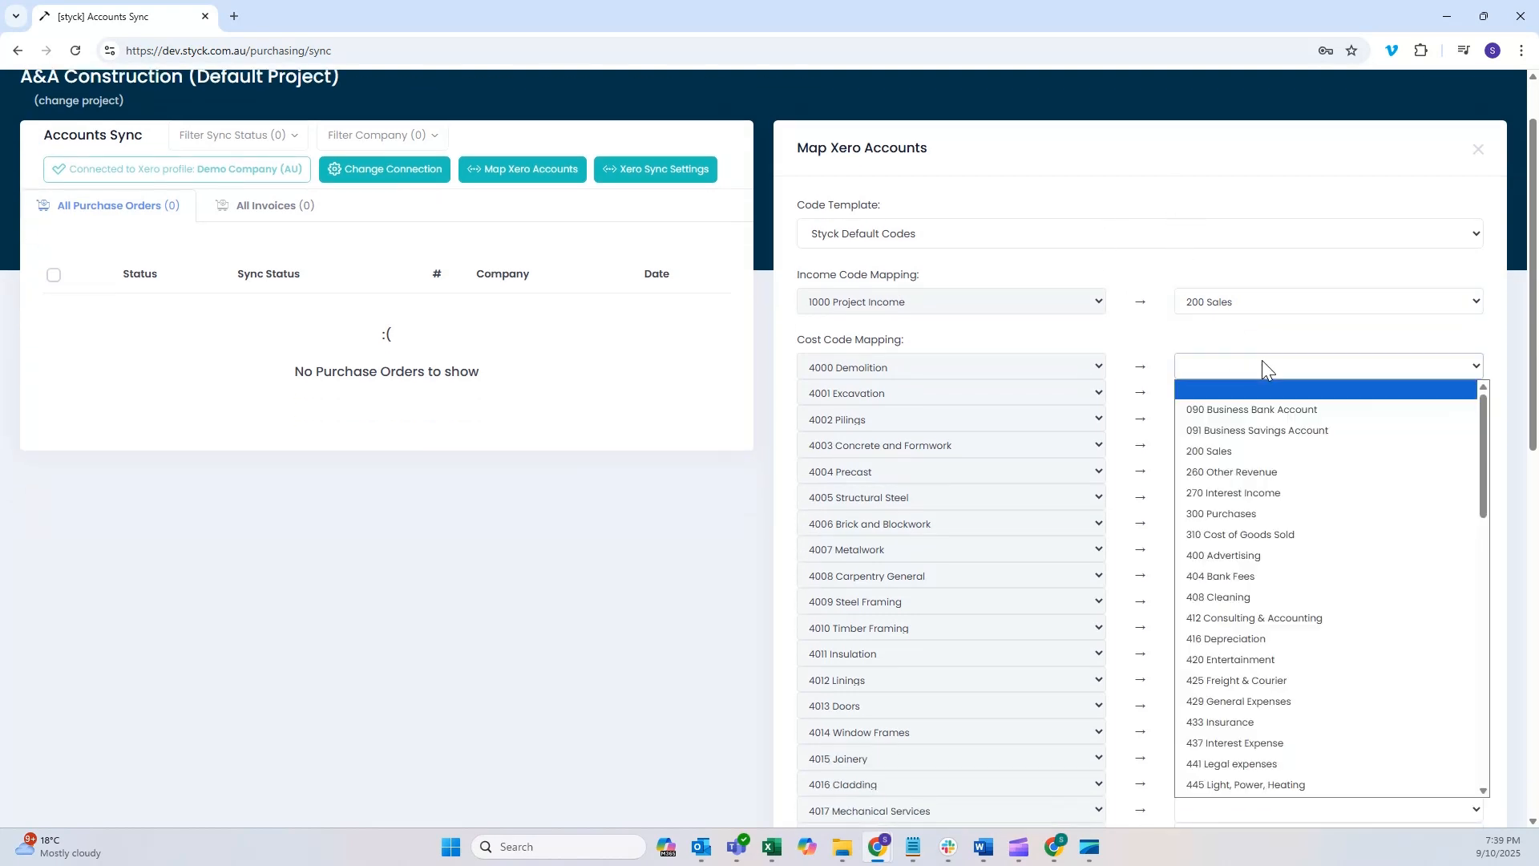
{"action": "left_click", "coordinate": [1253, 534]}
{"action": "scroll", "coordinate": [1203, 385], "scroll_direction": "down", "scroll_amount": 1}
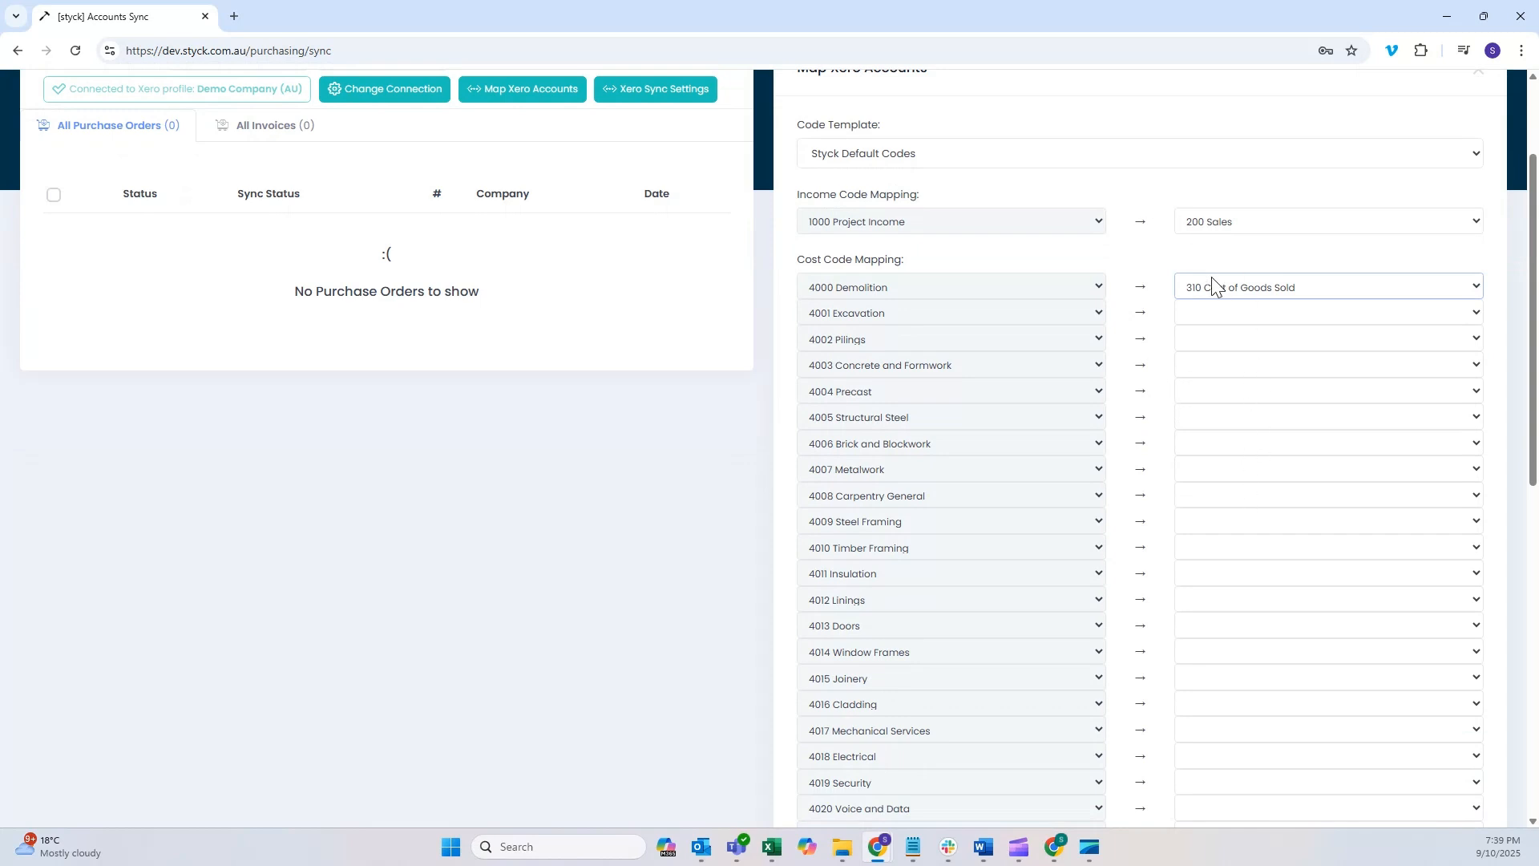
{"action": "scroll", "coordinate": [1147, 311], "scroll_direction": "down", "scroll_amount": 1}
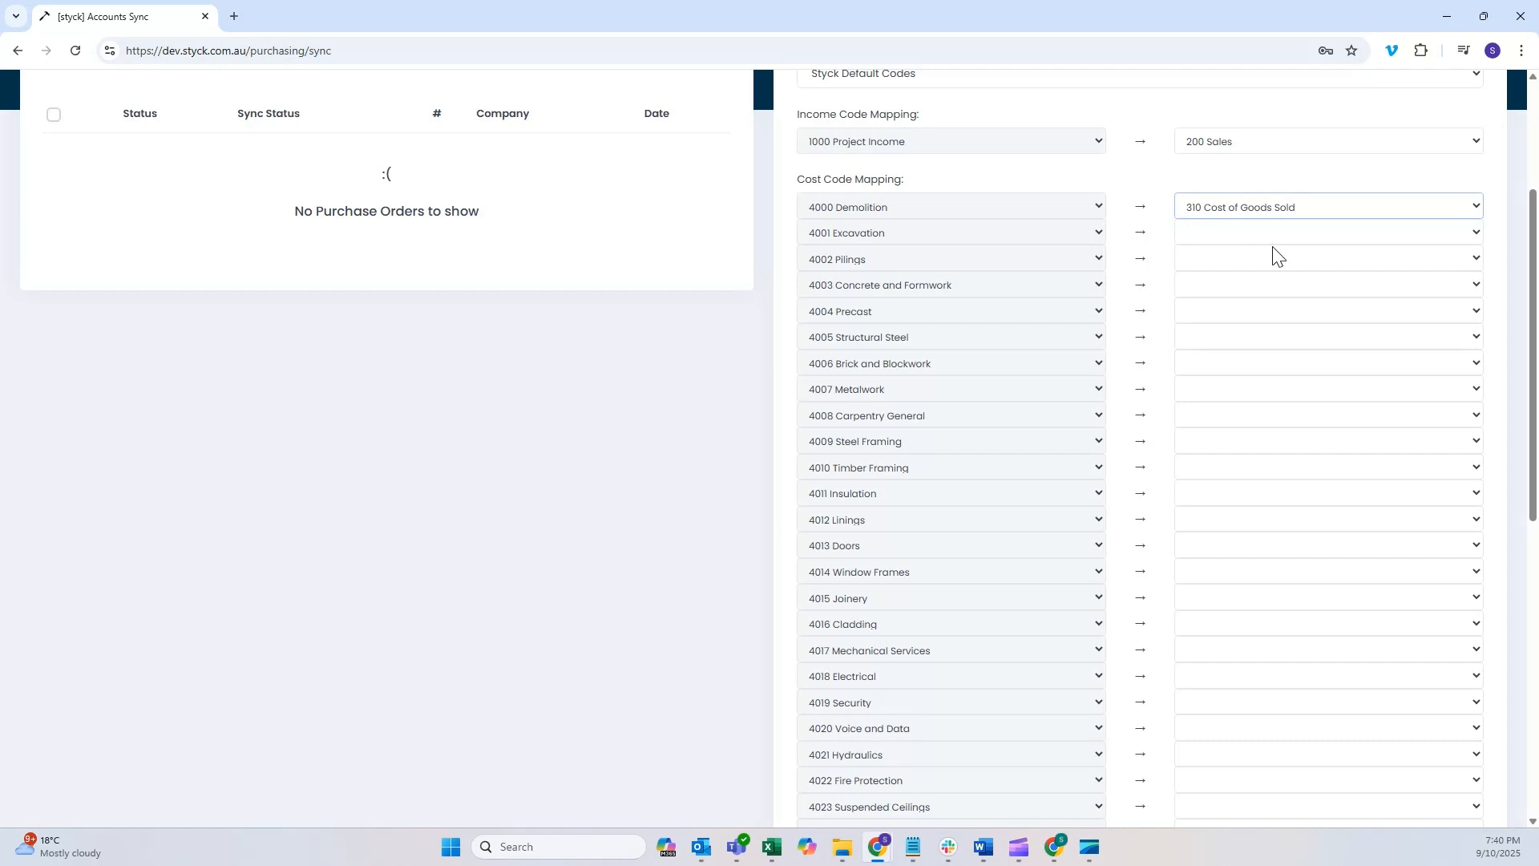
{"action": "scroll", "coordinate": [1275, 256], "scroll_direction": "down", "scroll_amount": 10}
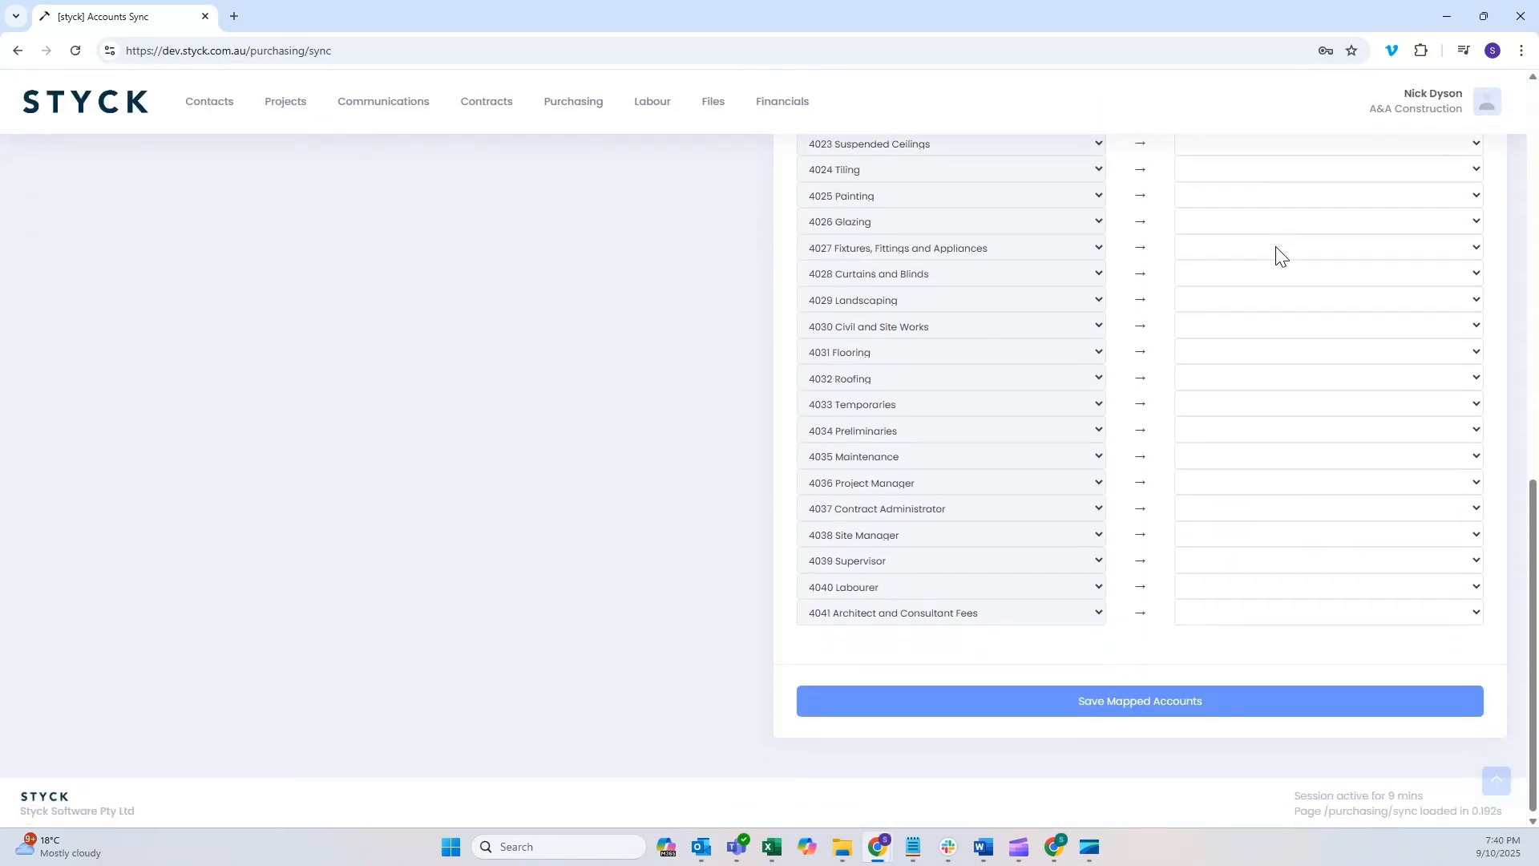
{"action": "left_click", "coordinate": [1178, 699]}
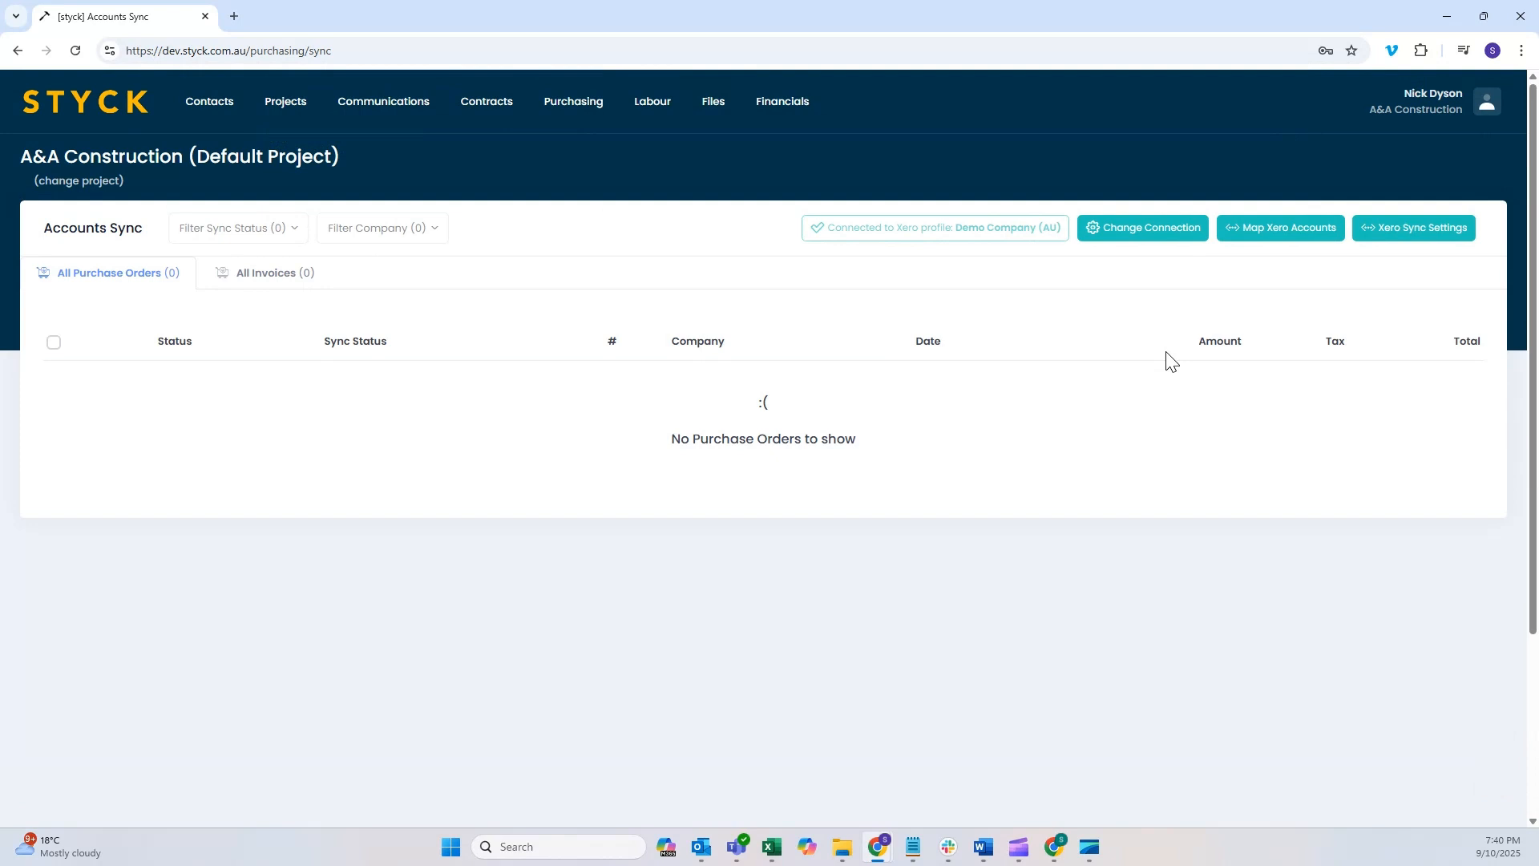
Step: In the Xero sync settings, turn off Sync Purchase Orders to Xero and Export Without Attachments, save, and dismiss the notification
{"action": "left_click", "coordinate": [1428, 231]}
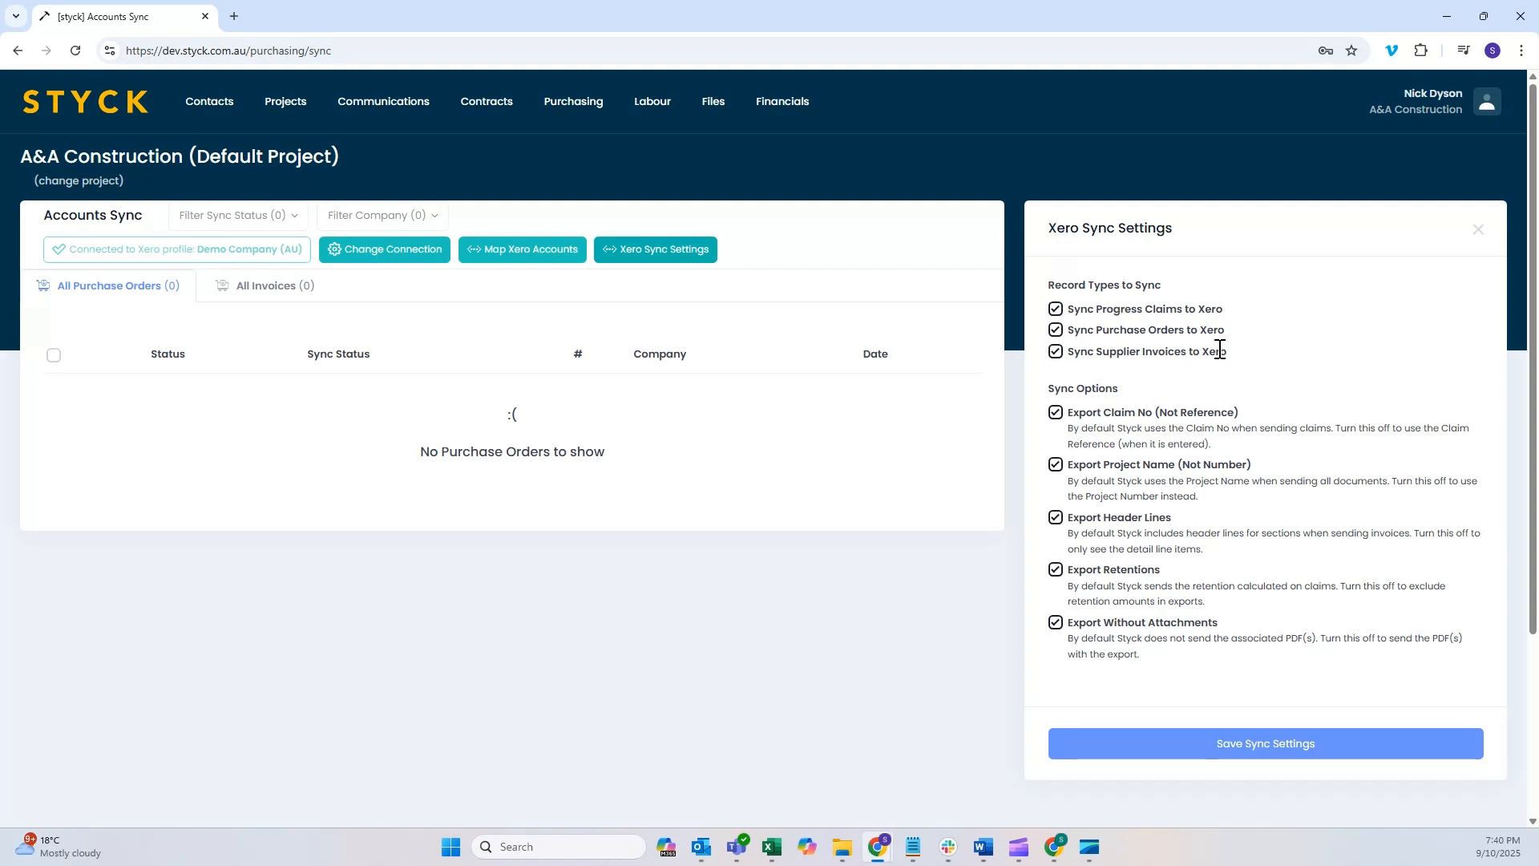
{"action": "scroll", "coordinate": [1272, 350], "scroll_direction": "down", "scroll_amount": 1}
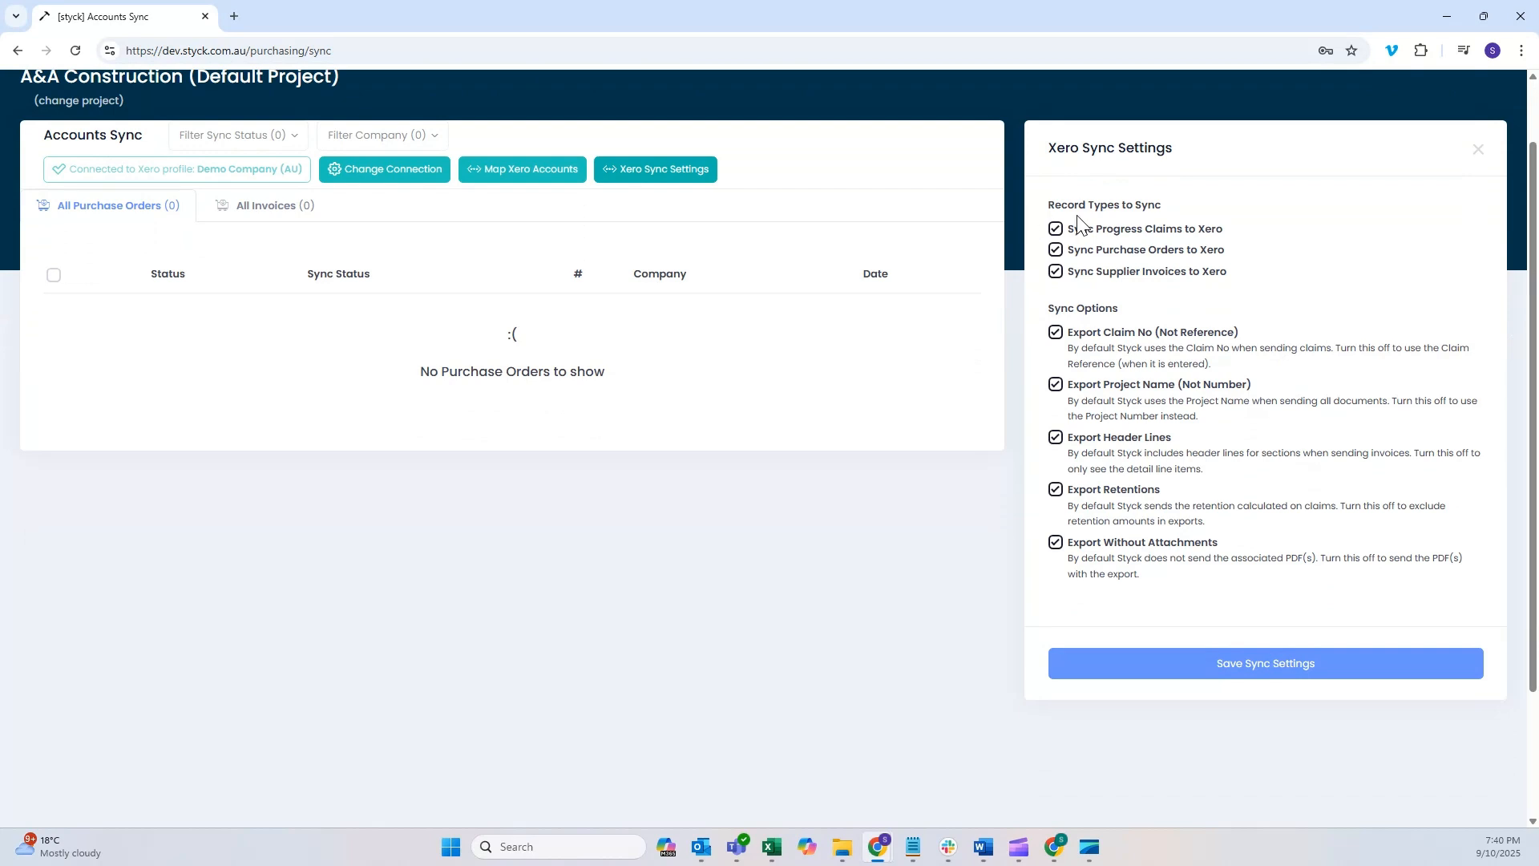
{"action": "left_click", "coordinate": [1056, 251]}
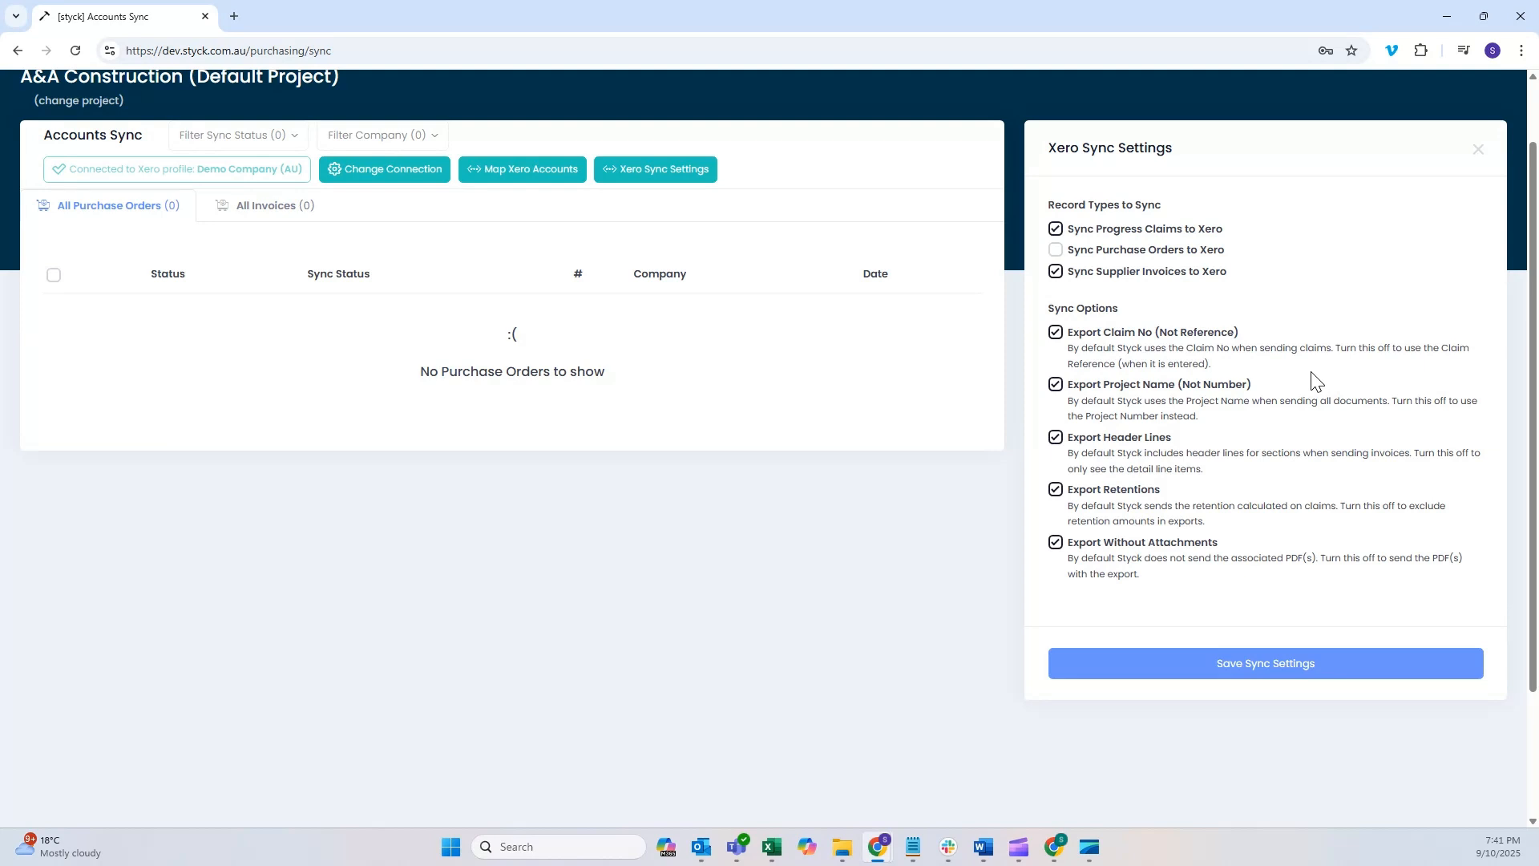
{"action": "scroll", "coordinate": [1242, 372], "scroll_direction": "down", "scroll_amount": 1}
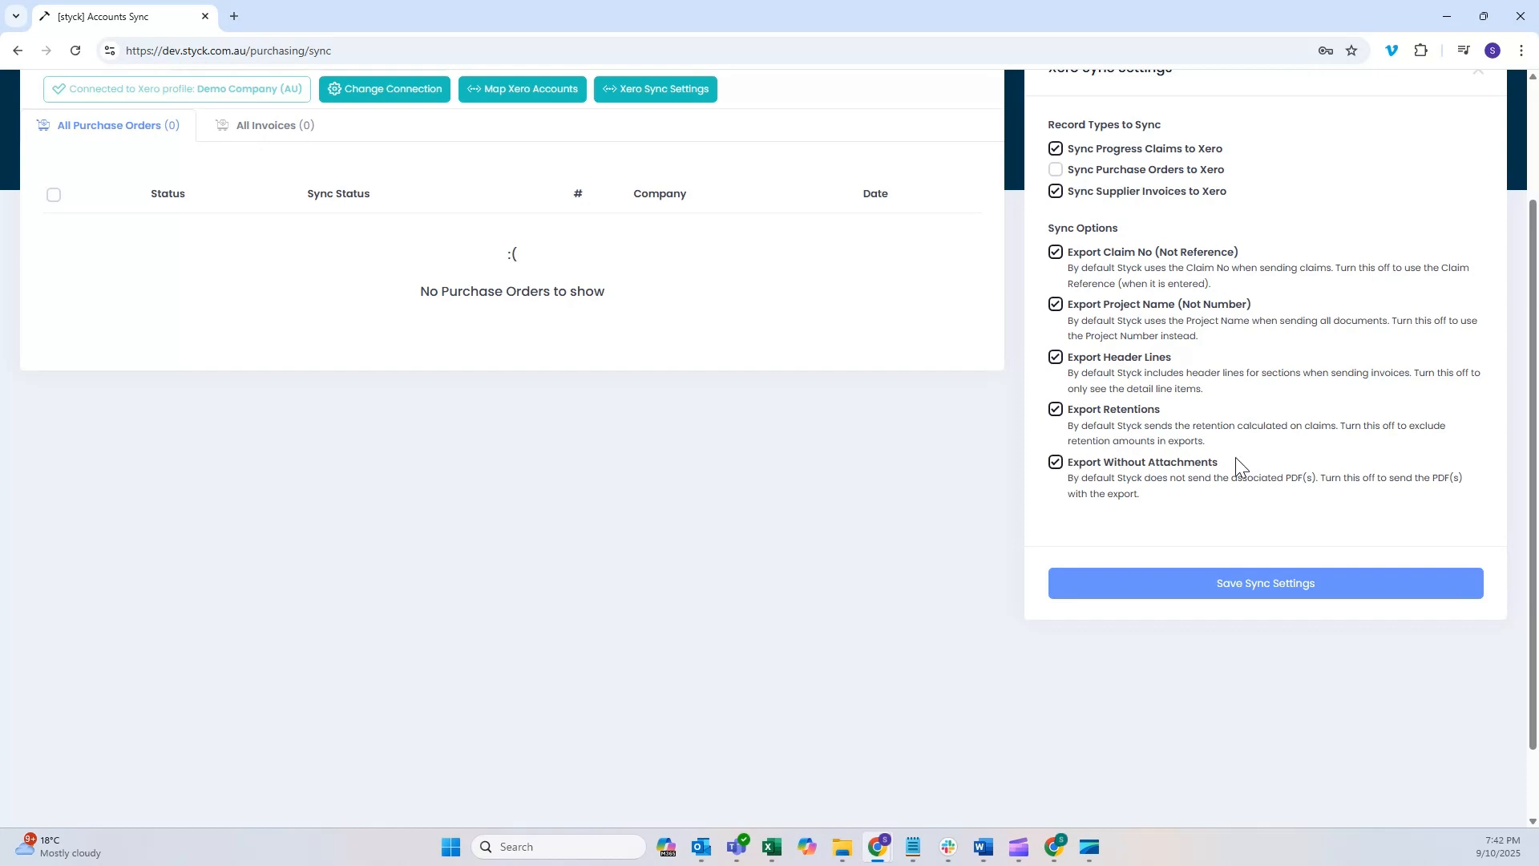
{"action": "scroll", "coordinate": [1235, 457], "scroll_direction": "up", "scroll_amount": 2}
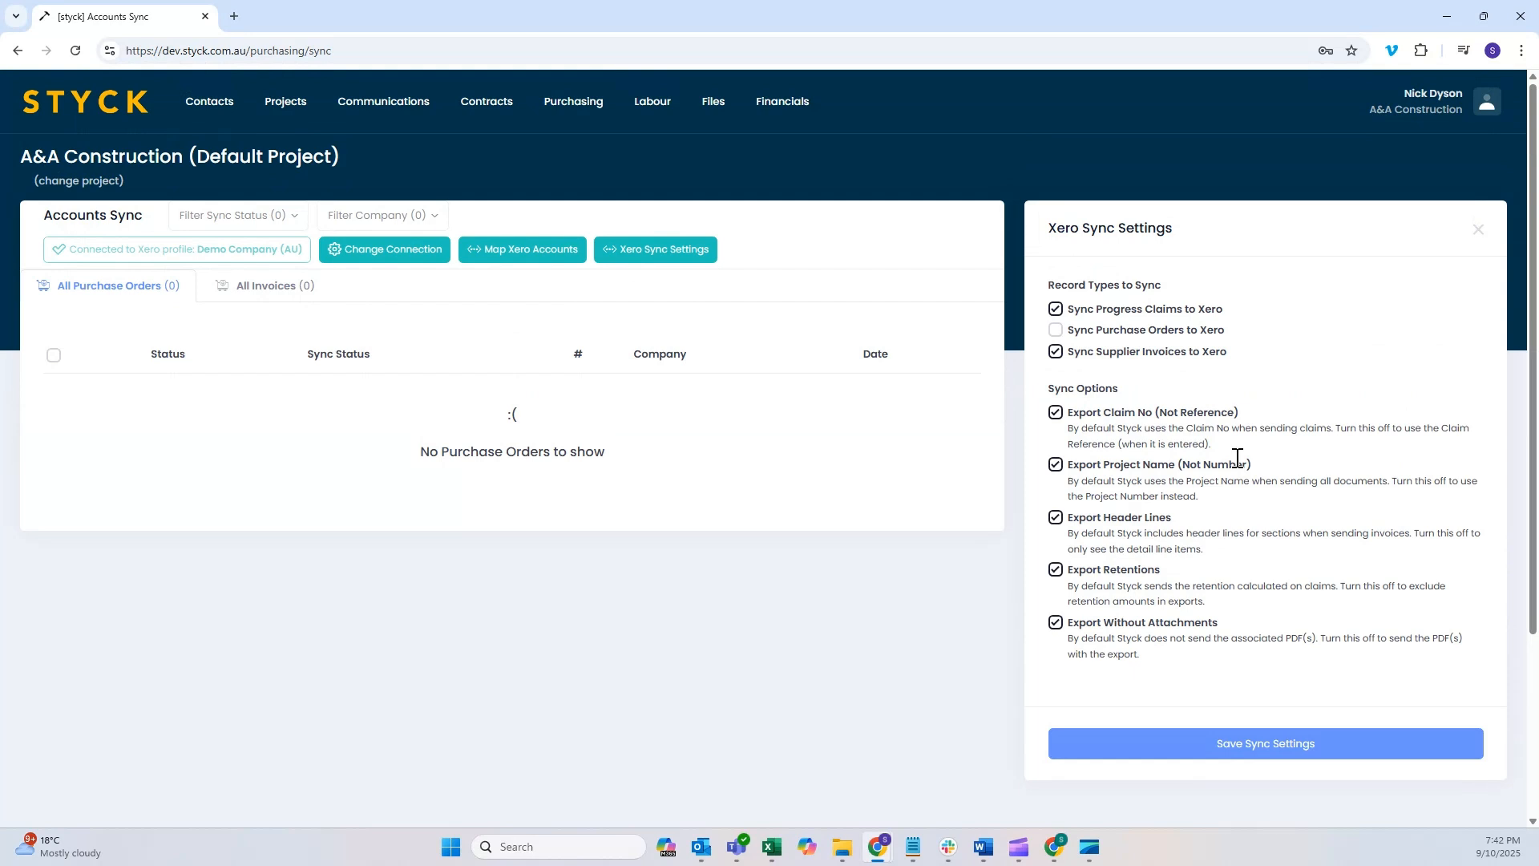
{"action": "left_click", "coordinate": [1055, 625]}
{"action": "left_click", "coordinate": [1276, 751]}
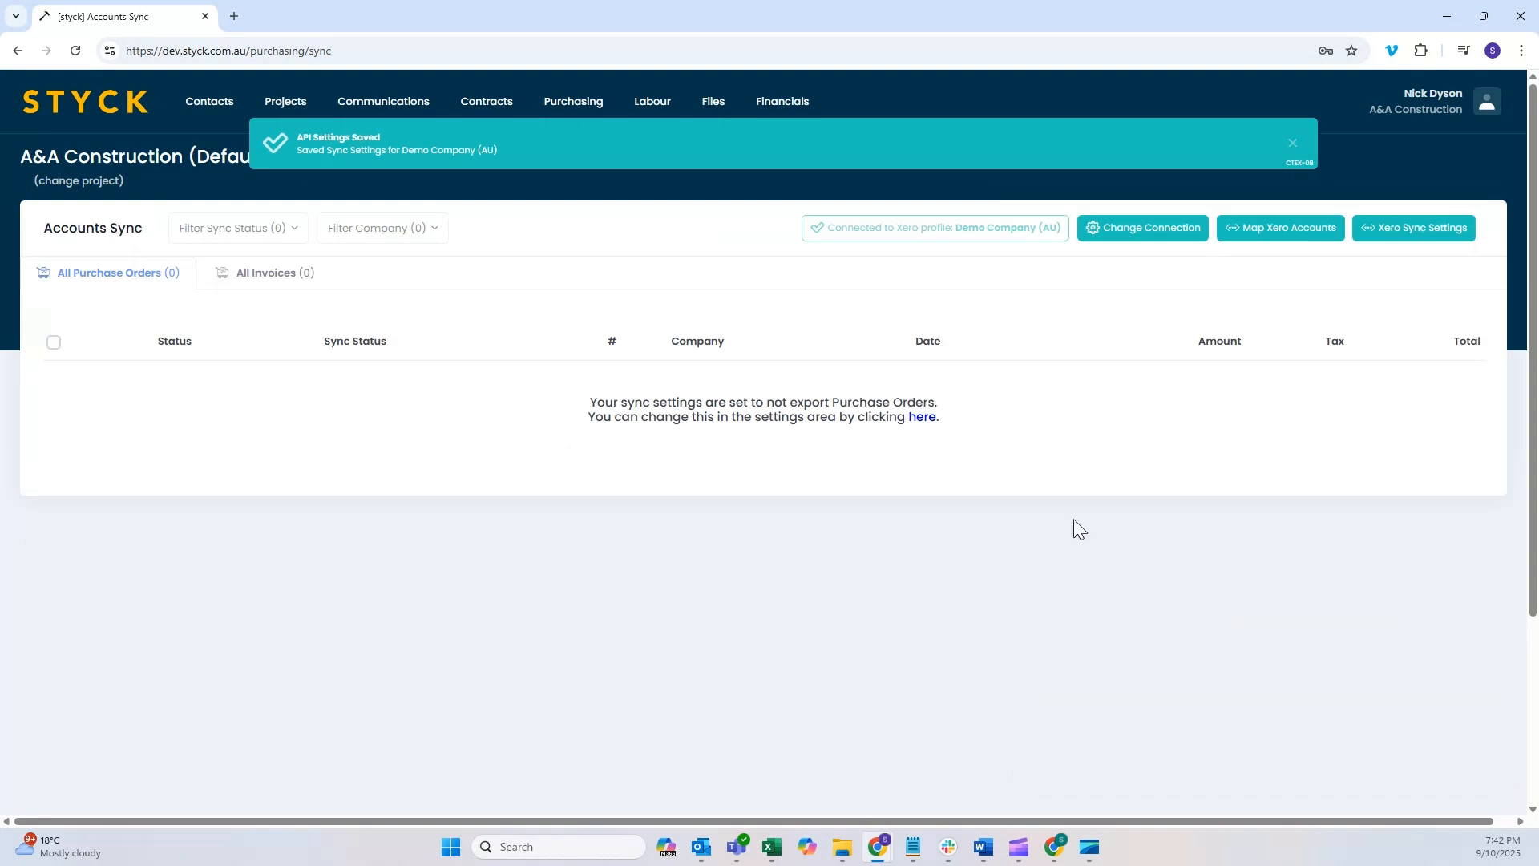
{"action": "left_click", "coordinate": [1294, 145]}
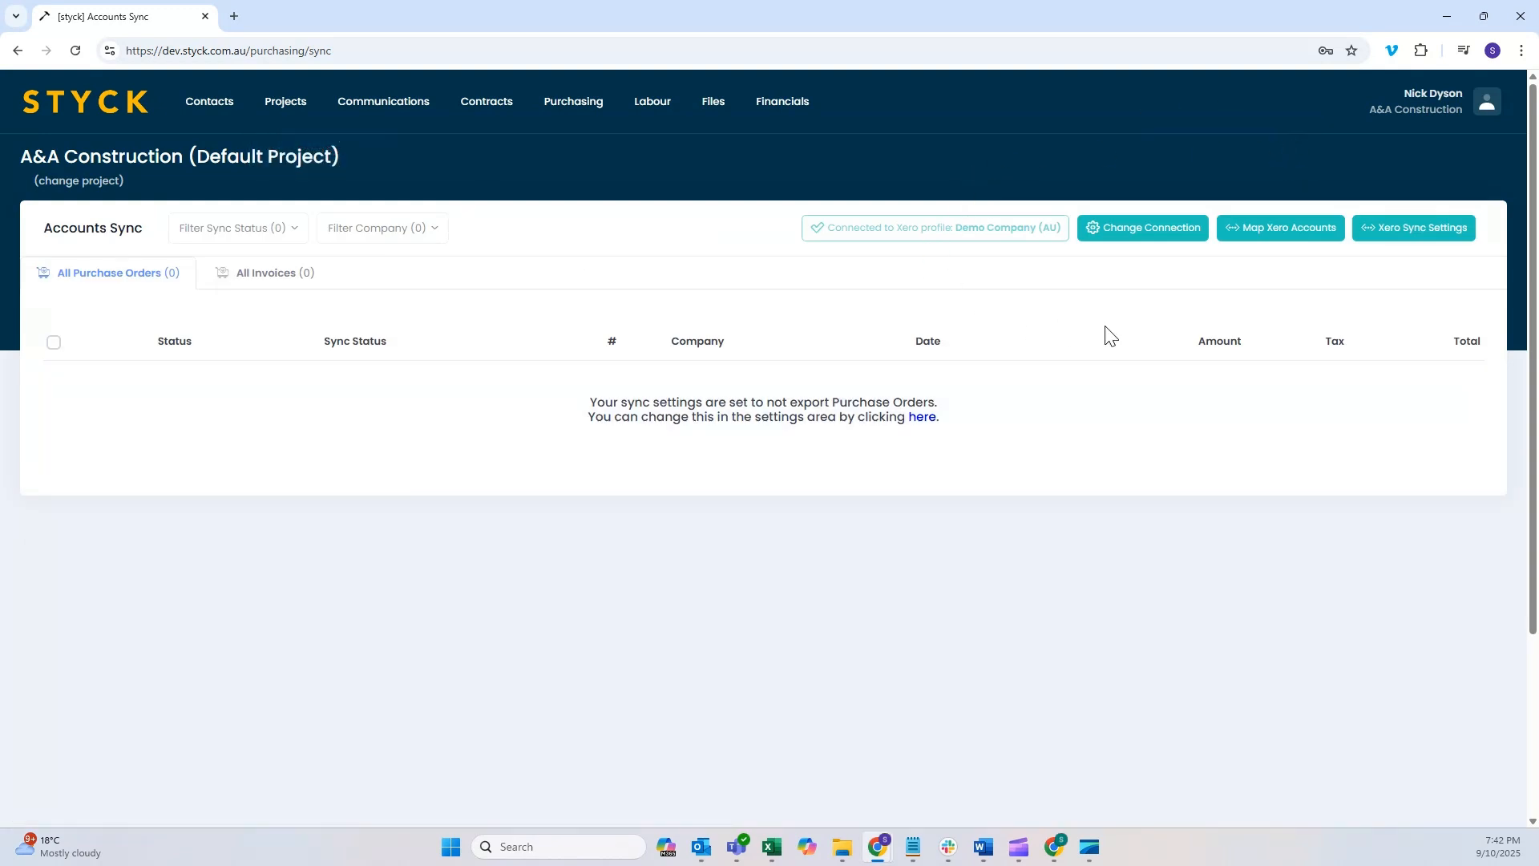
Step: Review the saved Xero sync settings and close them without changes
{"action": "left_click", "coordinate": [1406, 241]}
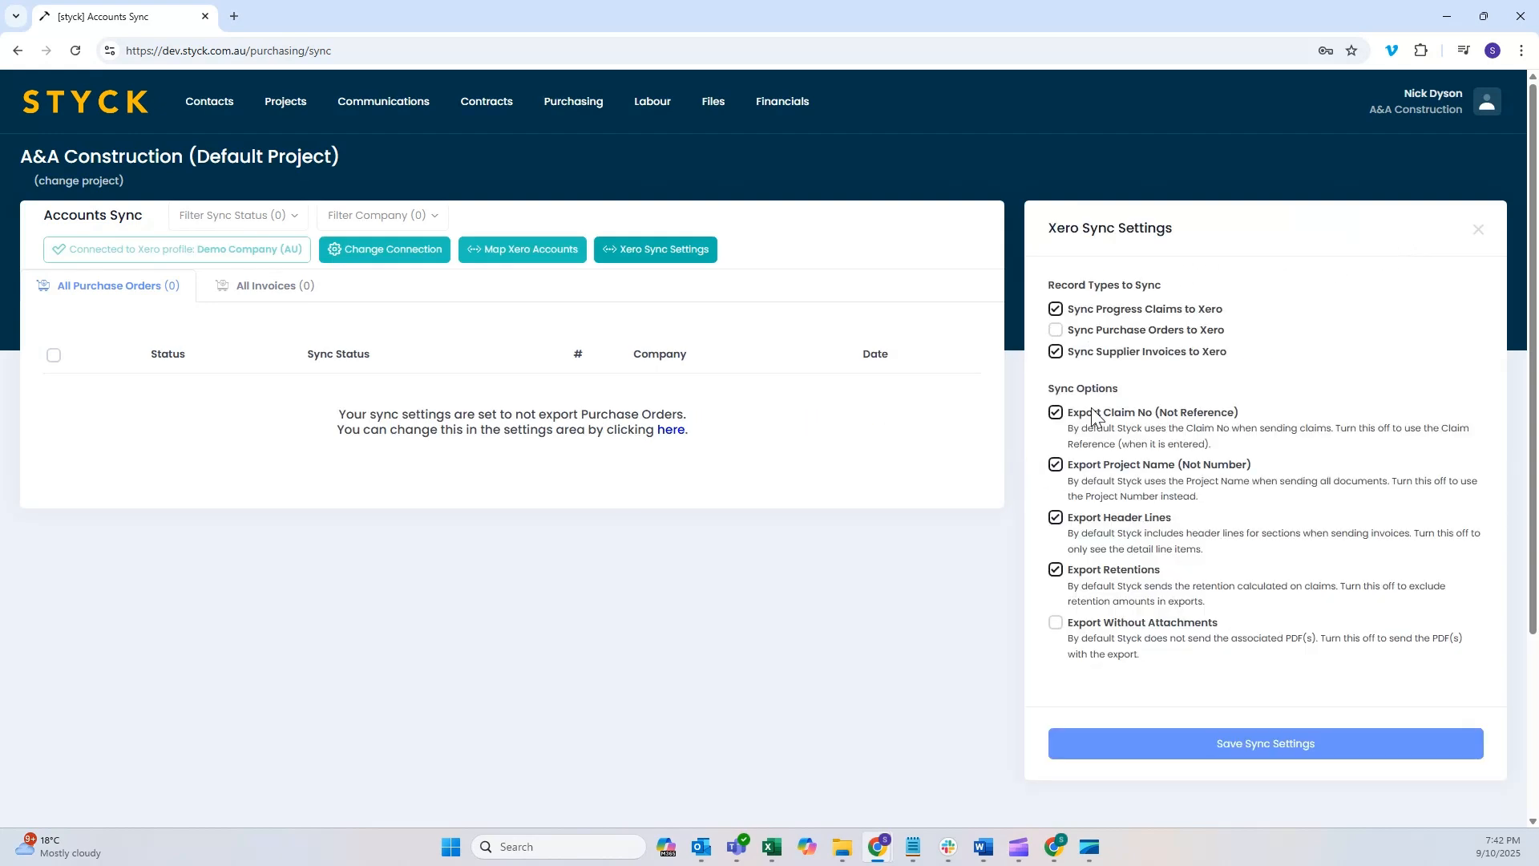
{"action": "left_click", "coordinate": [1479, 233]}
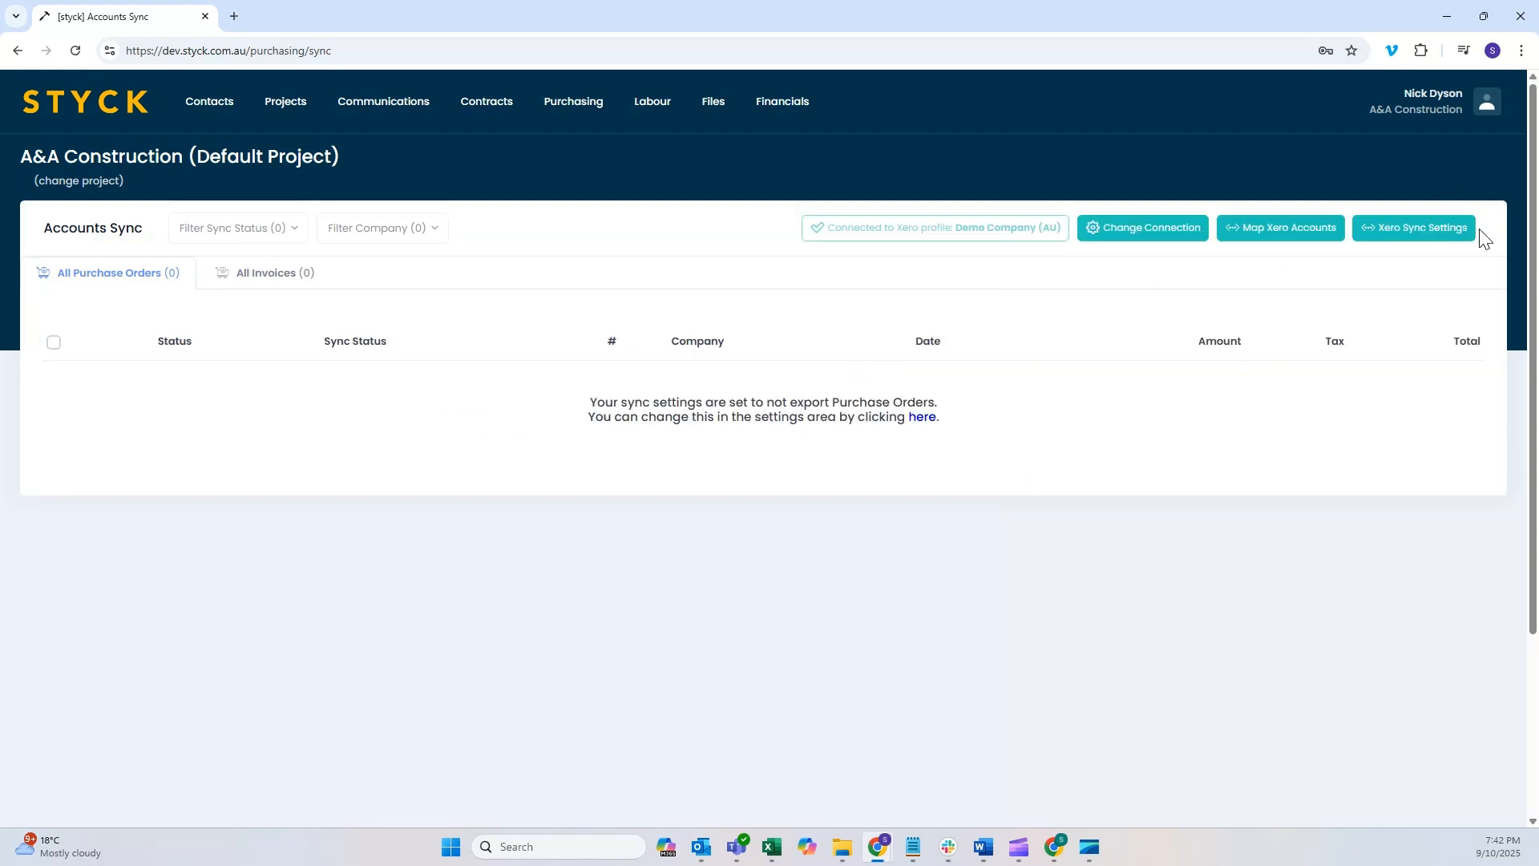